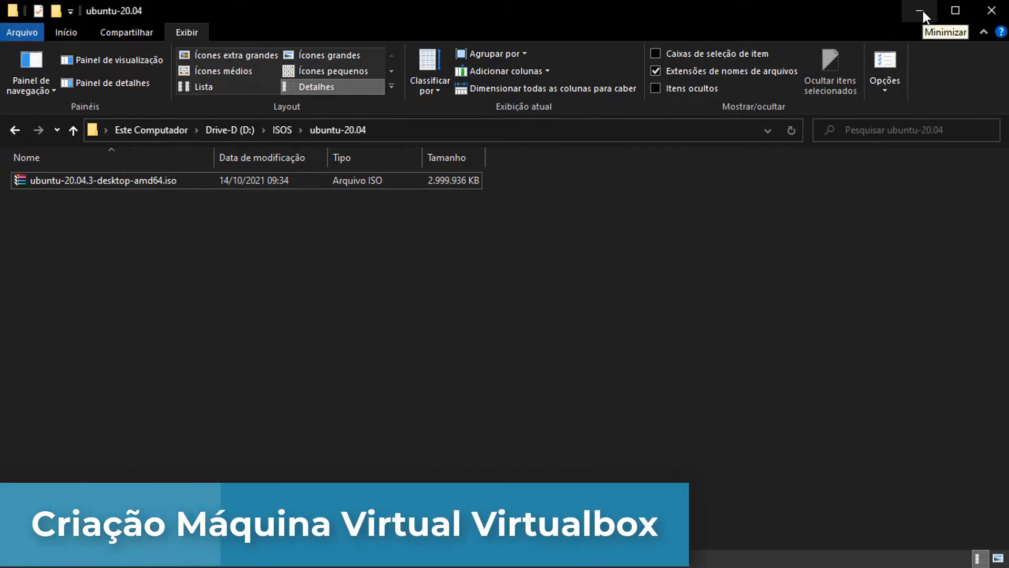
# - Return to VirtualBox and start creating a new virtual machine
pyautogui.click(922, 11)
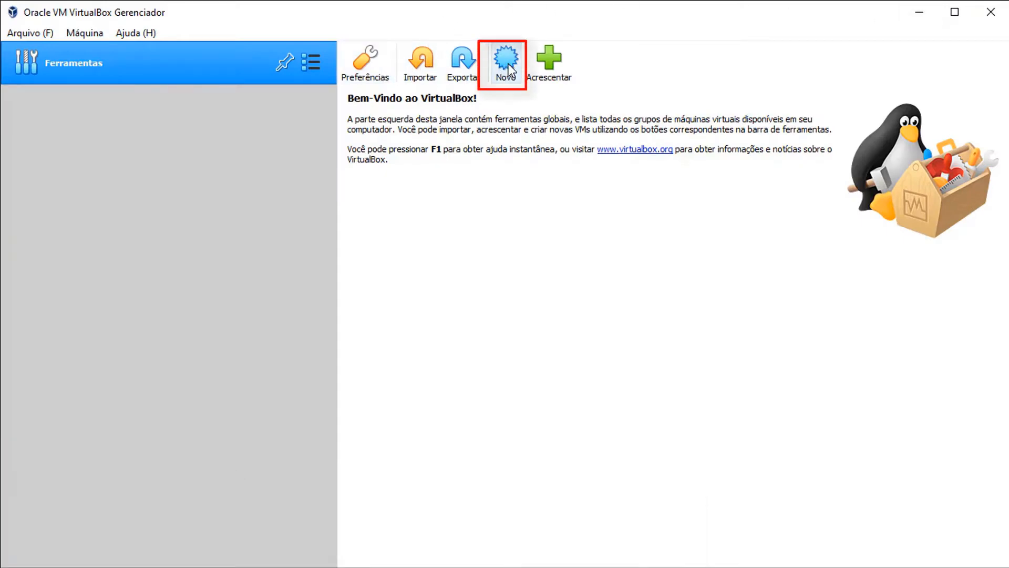
pyautogui.click(507, 64)
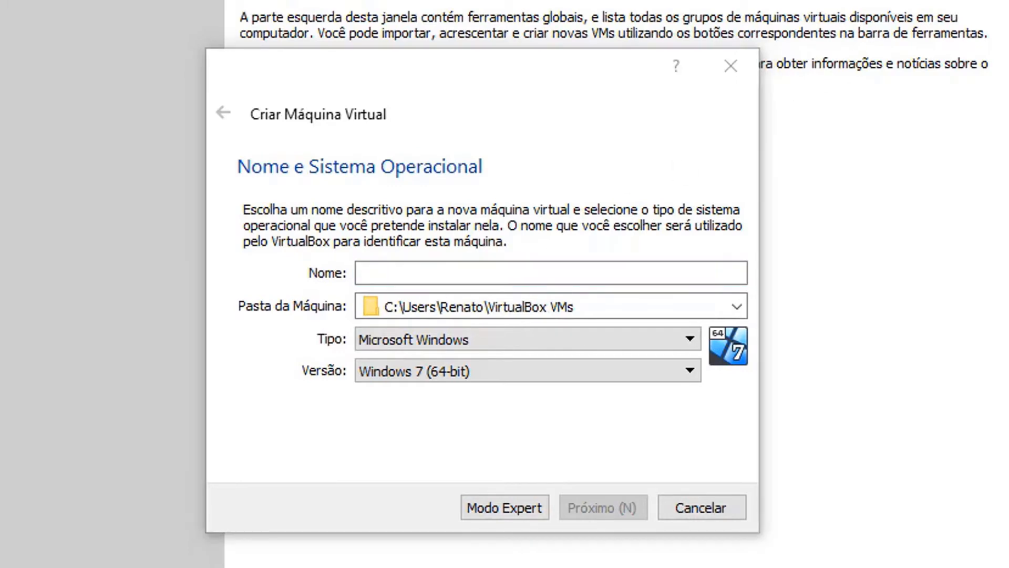
# - Set the machine type to Linux and the version to Ubuntu (64-bit)
pyautogui.click(460, 272)
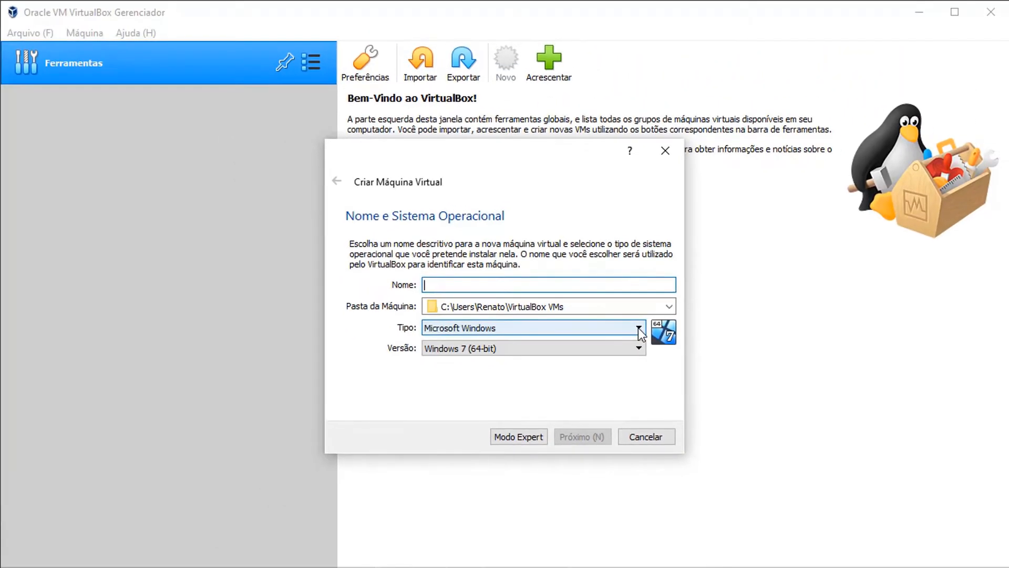
pyautogui.click(689, 338)
pyautogui.click(518, 350)
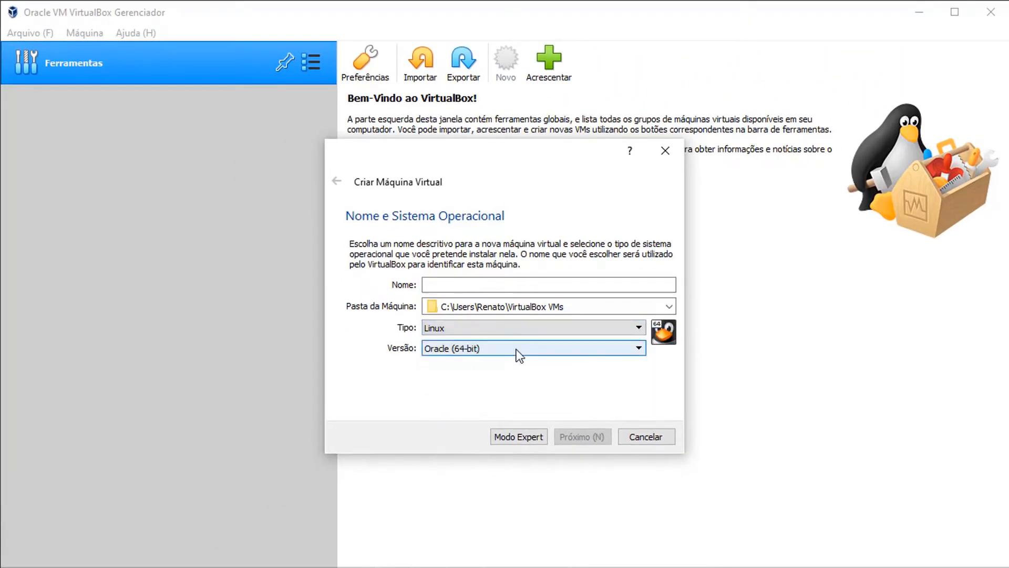
pyautogui.click(496, 353)
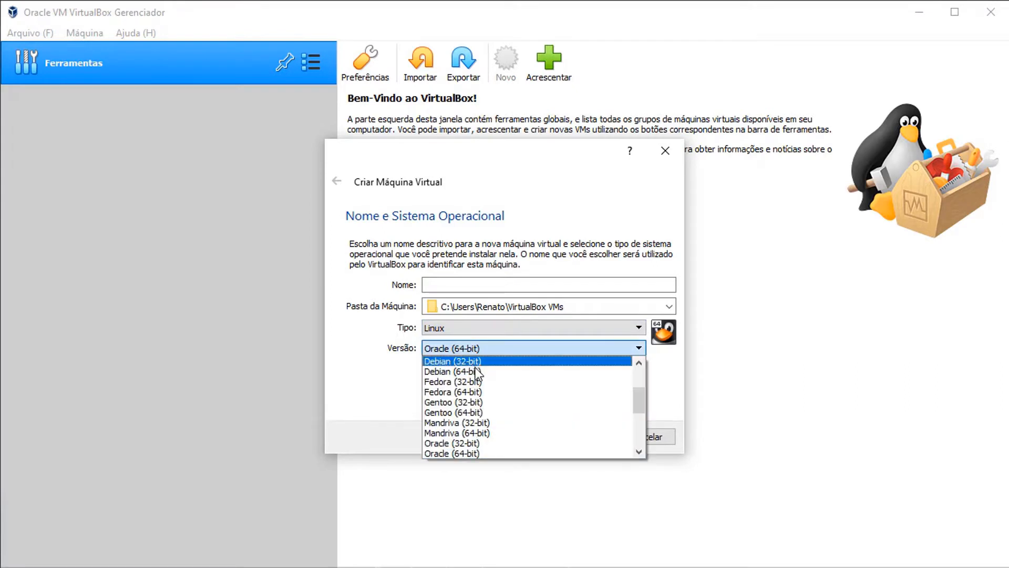
pyautogui.scroll(-2, 485, 402)
pyautogui.scroll(-2, 485, 403)
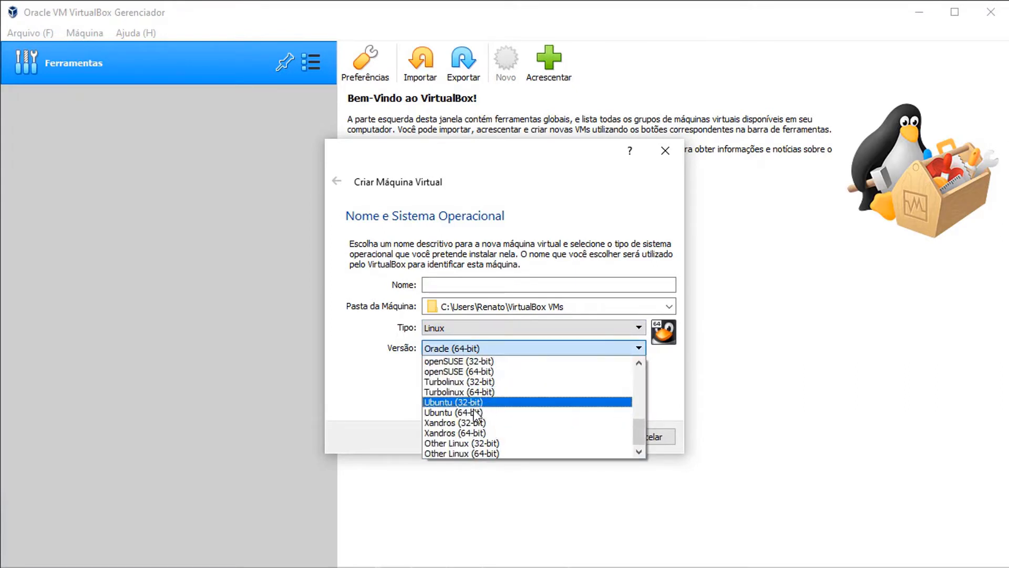
pyautogui.click(486, 412)
# - Name the machine 'Linux Ubuntu 20.04 LTS 64 Bits'
pyautogui.click(466, 285)
pyautogui.write('Linux Ubuntu')
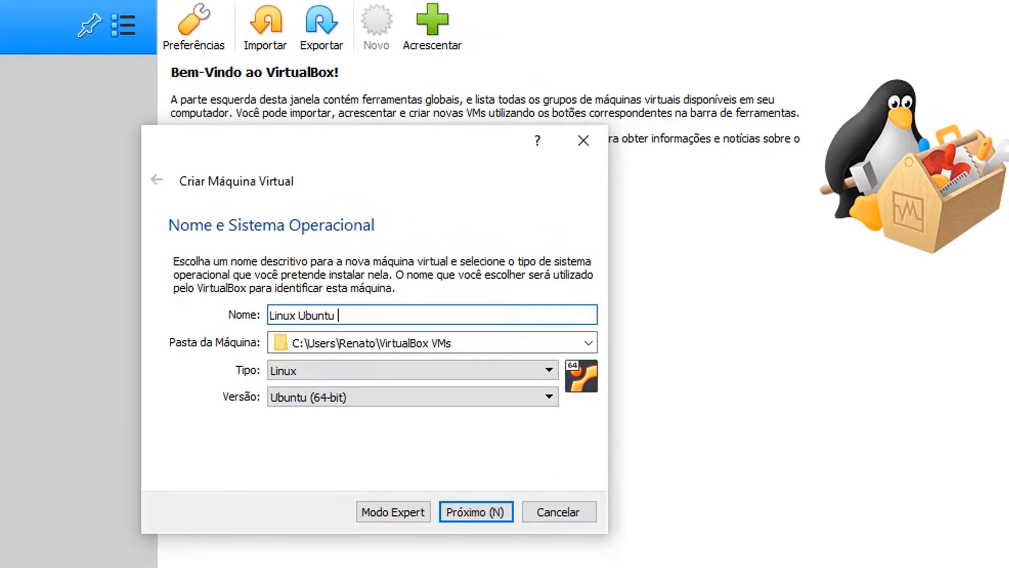
pyautogui.hotkey('alt', 'Tab')
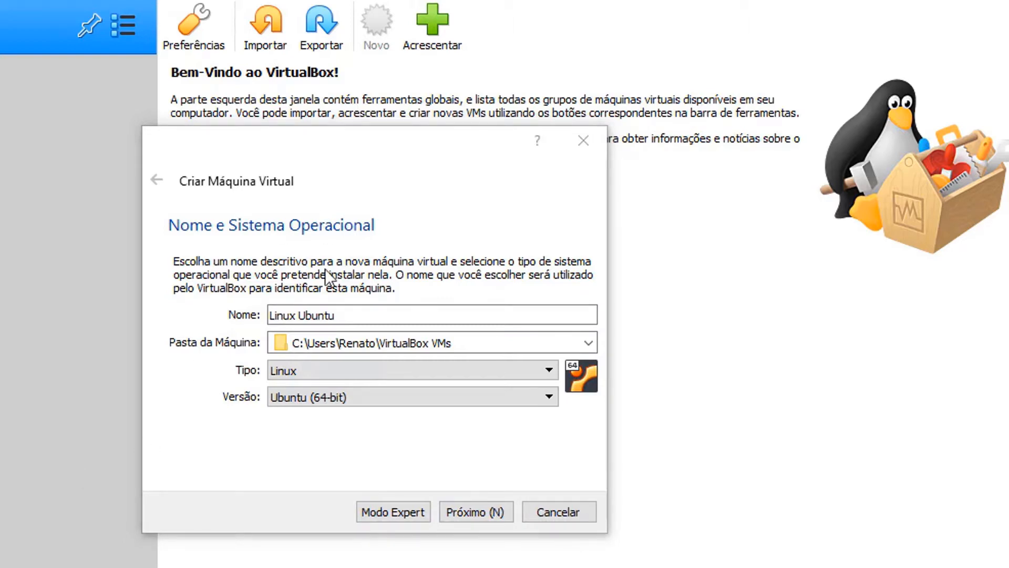
pyautogui.click(368, 314)
pyautogui.write('20.04 LTS')
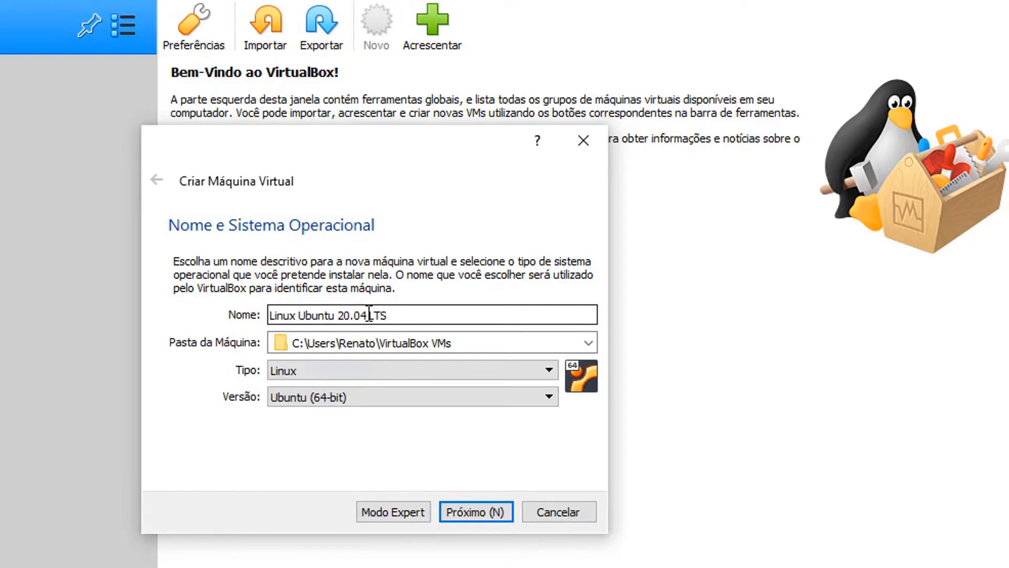
pyautogui.write(' 64 Bits')
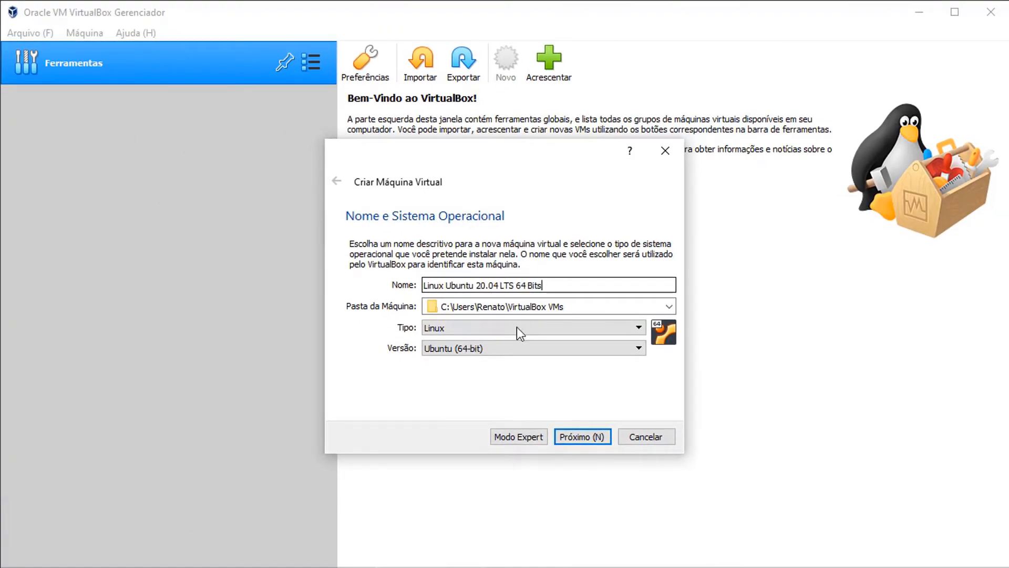
# - Look up the empty G:\vmvbox folder path in File Explorer, then minimize it
pyautogui.click(588, 303)
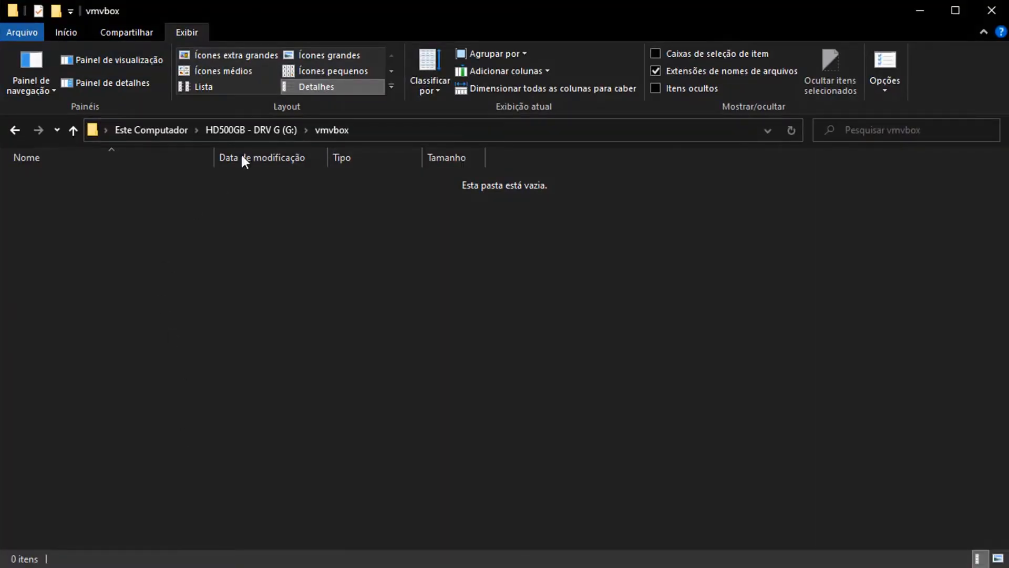
pyautogui.click(377, 129)
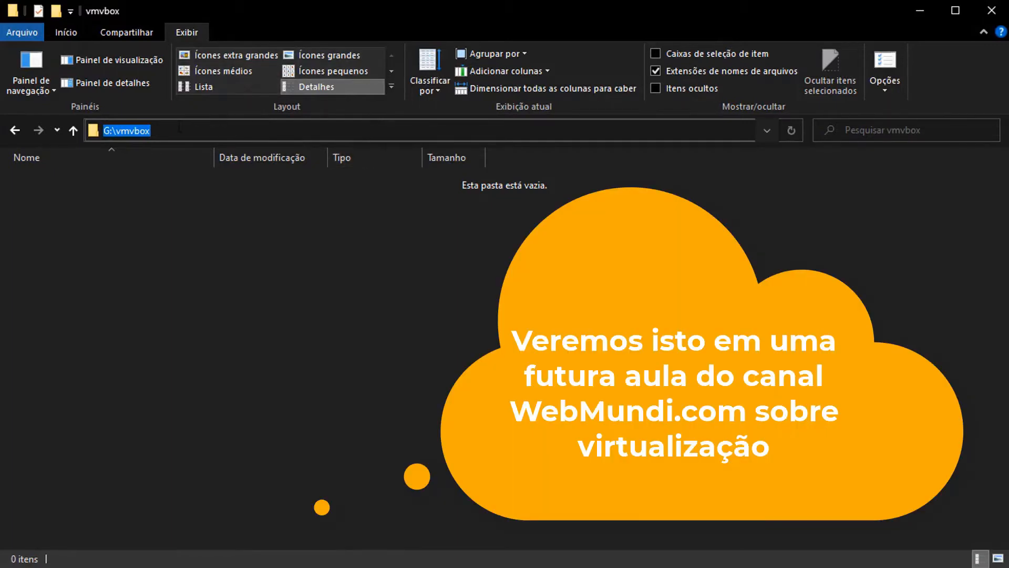
pyautogui.click(921, 10)
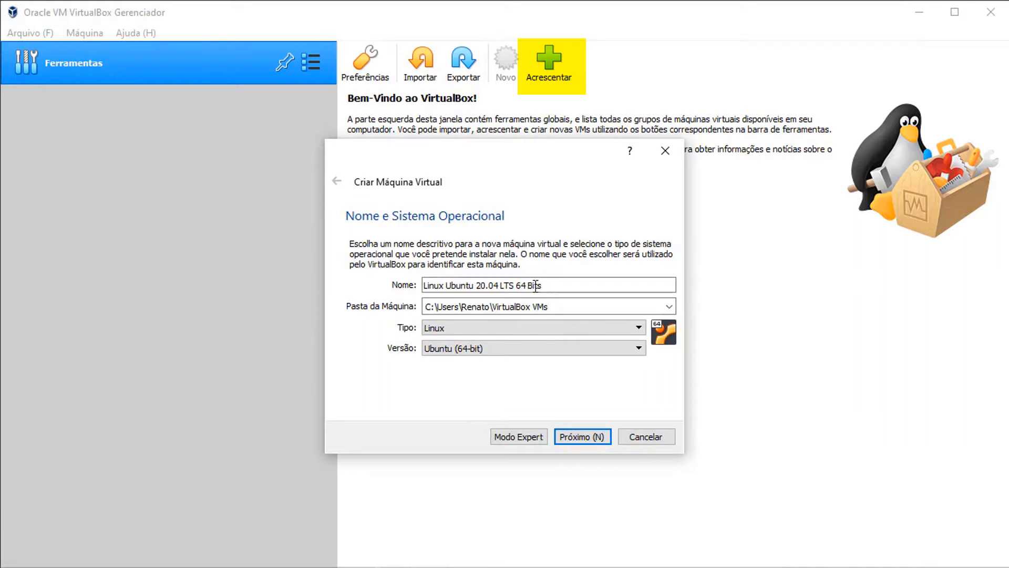
# - Replace the default machine folder with G:\vmvbox\
pyautogui.click(529, 305)
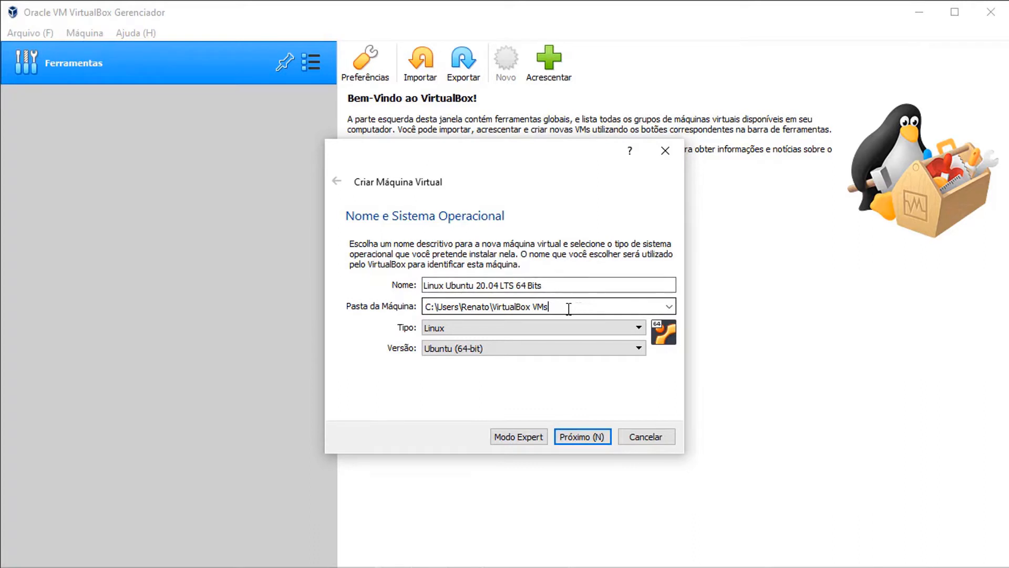
pyautogui.moveTo(547, 307); pyautogui.dragTo(415, 298)
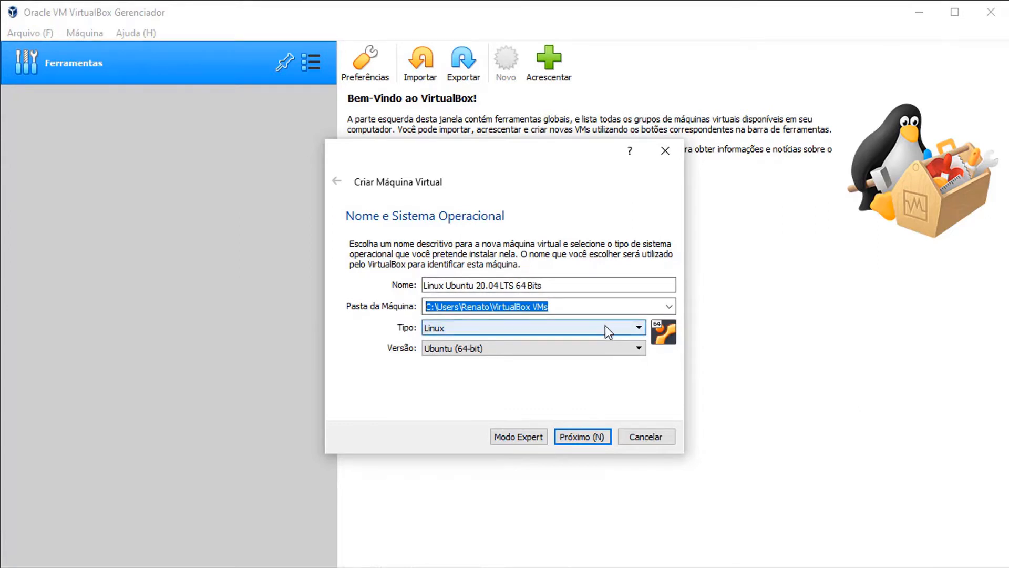
pyautogui.write('G:\\vmvbox')
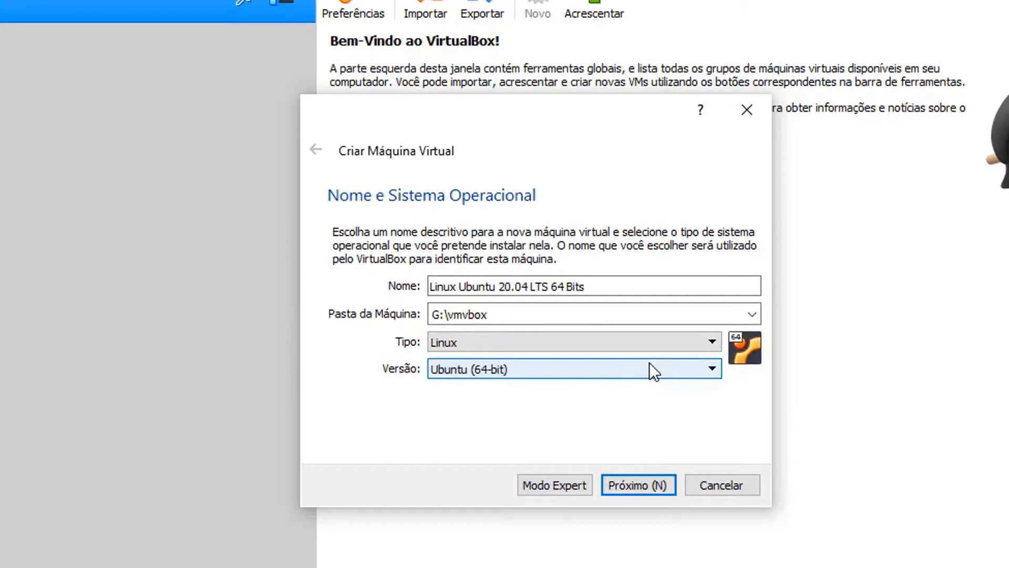
pyautogui.write('\\')
# - Give the machine 4096 MB of memory and choose a new virtual hard disk
pyautogui.click(652, 486)
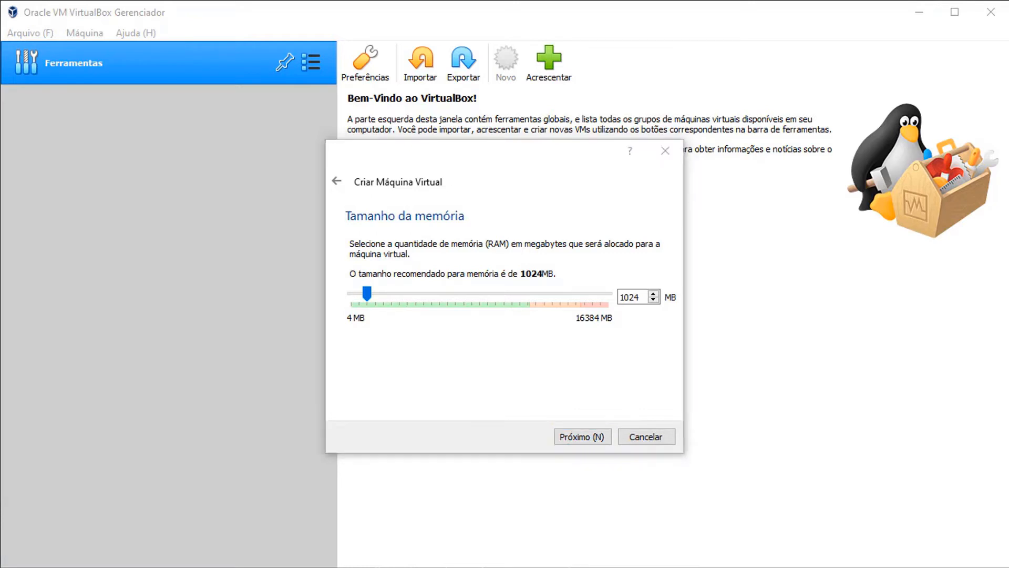
pyautogui.click(370, 292)
pyautogui.moveTo(372, 292); pyautogui.dragTo(416, 287)
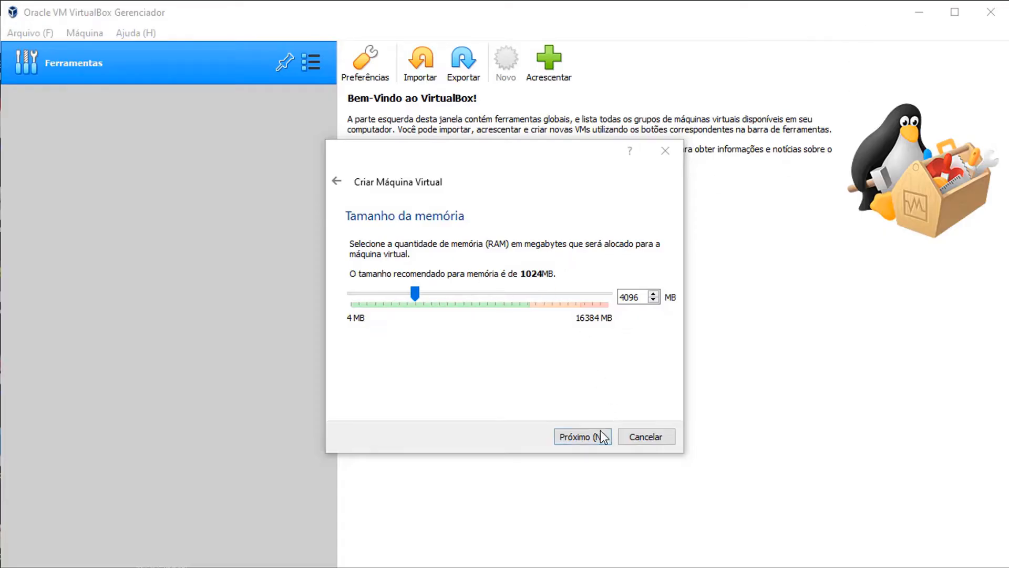
pyautogui.click(583, 437)
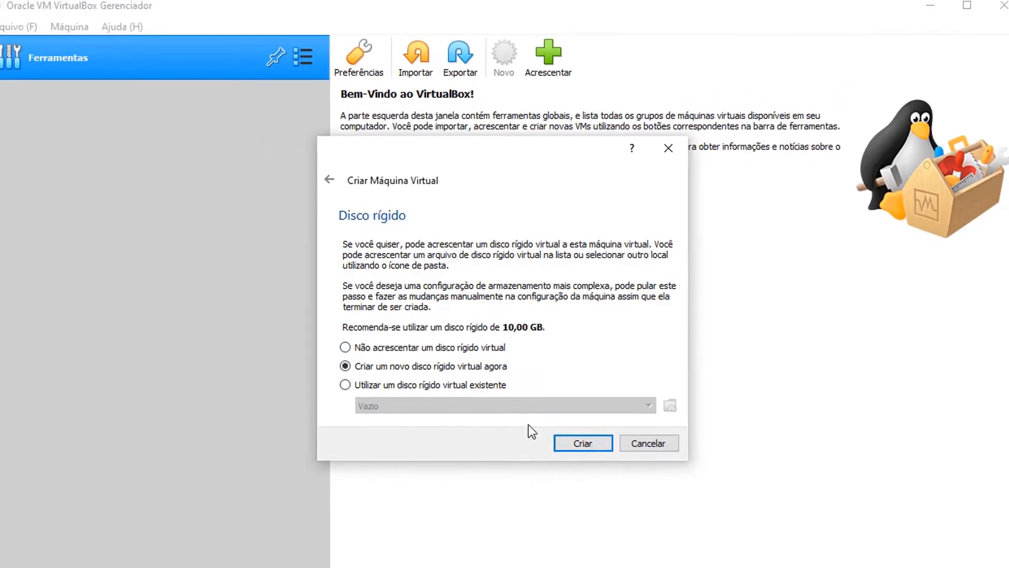
# - Start creating the virtual hard disk, keeping the VDI file type
pyautogui.click(584, 437)
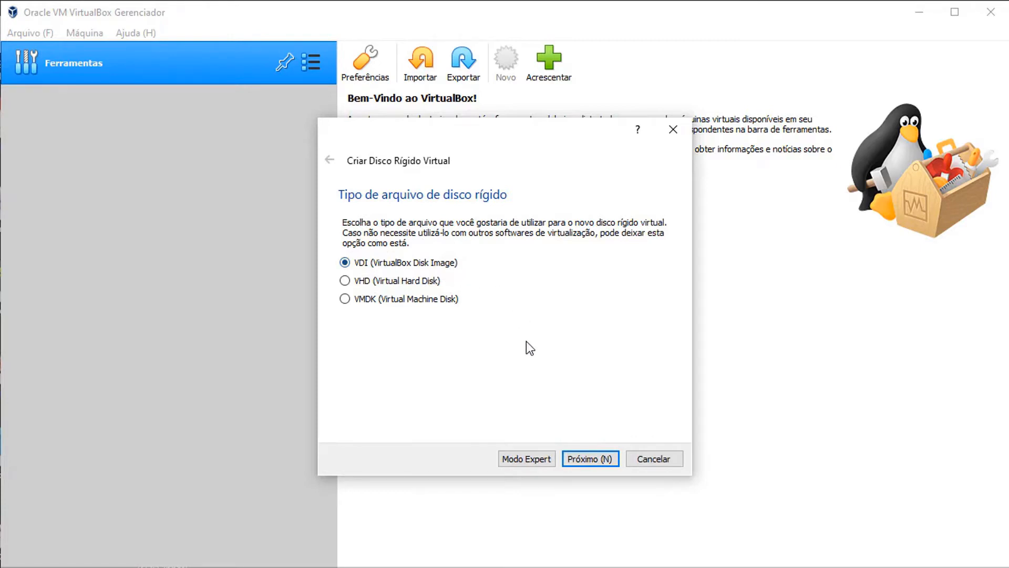
pyautogui.click(596, 460)
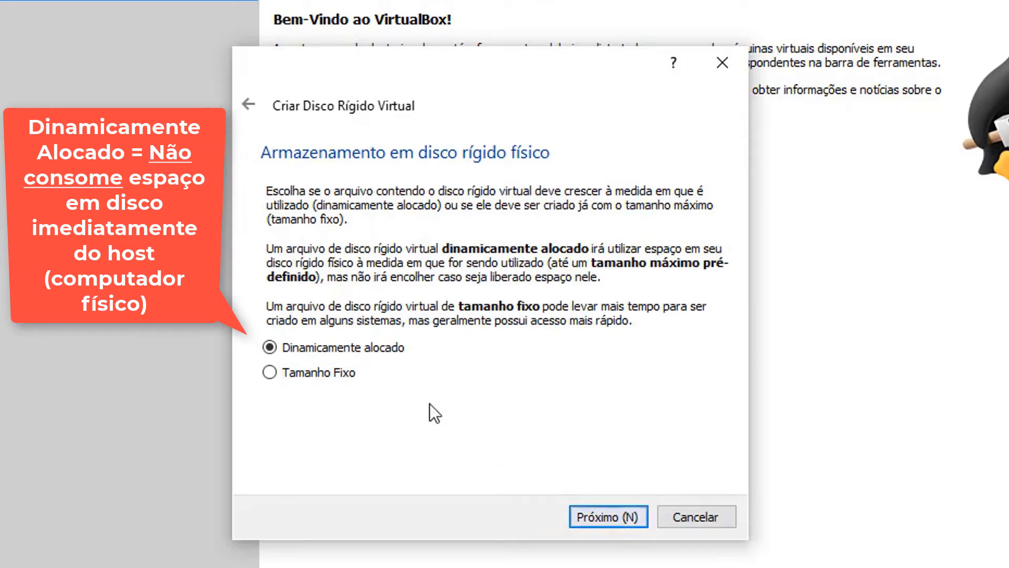
pyautogui.click(304, 370)
pyautogui.click(327, 345)
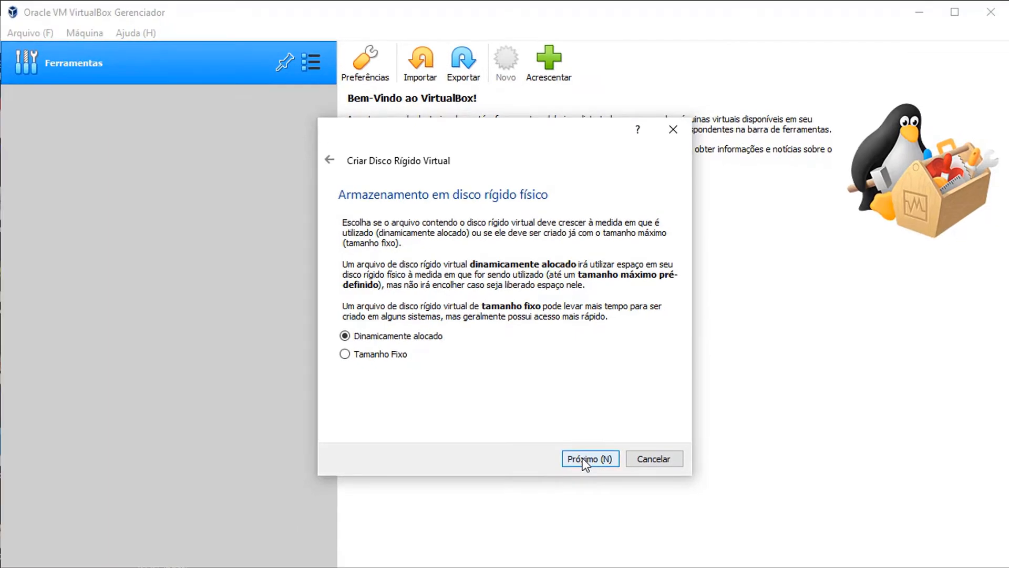
# - Size the virtual disk to about 25,42 GB and create the machine
pyautogui.click(583, 459)
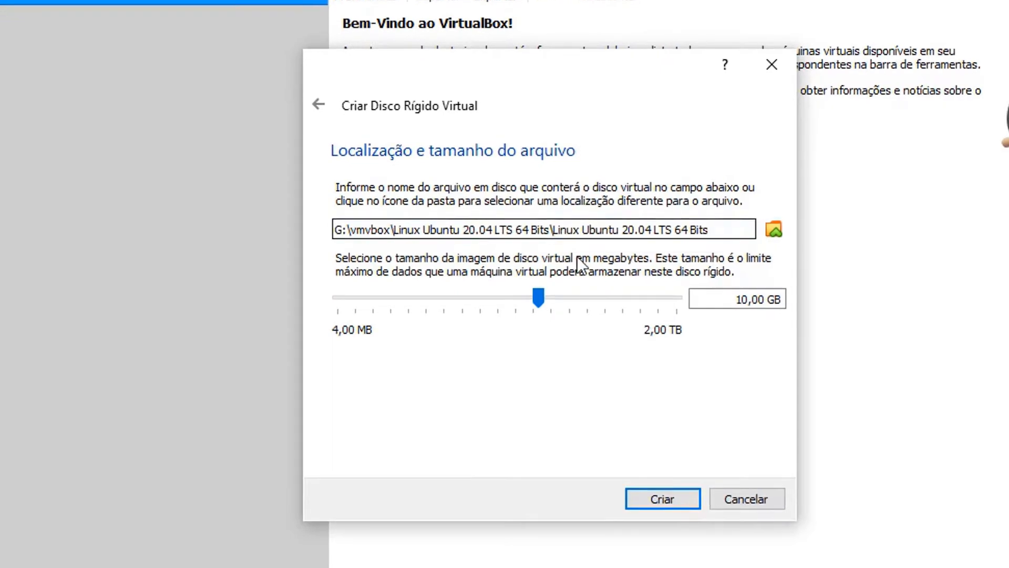
pyautogui.click(590, 235)
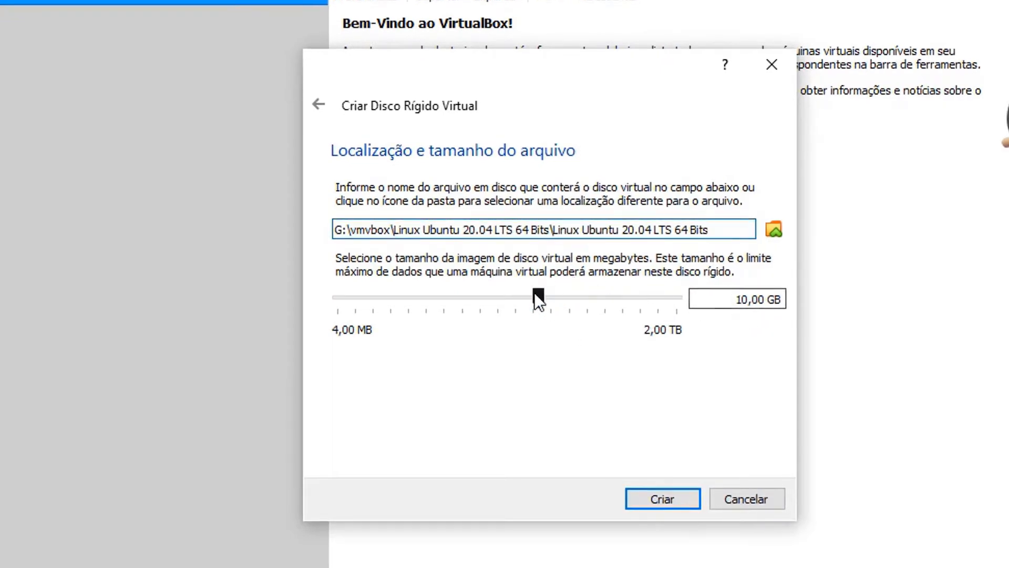
pyautogui.moveTo(536, 294); pyautogui.dragTo(561, 295)
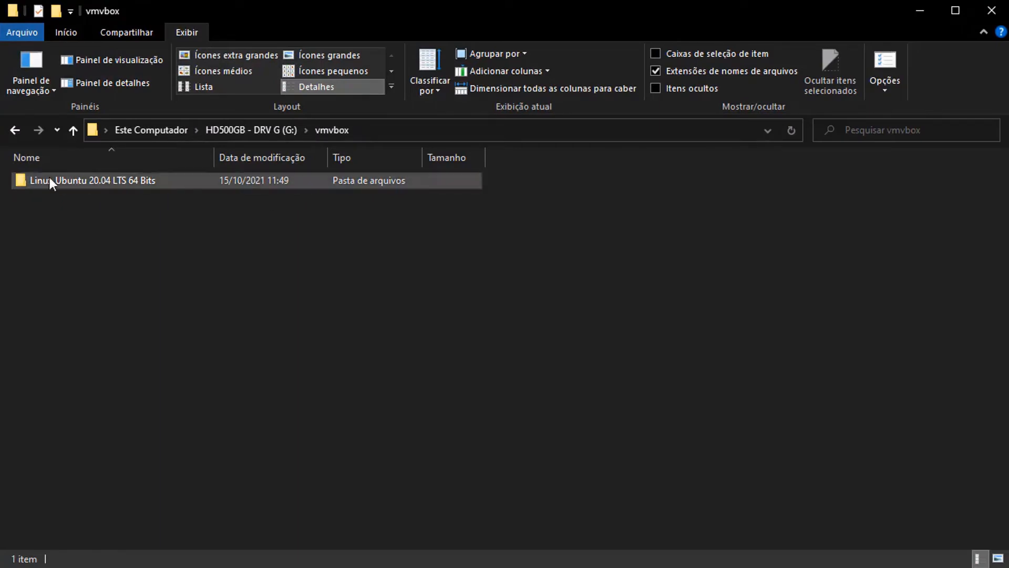
pyautogui.doubleClick(162, 182)
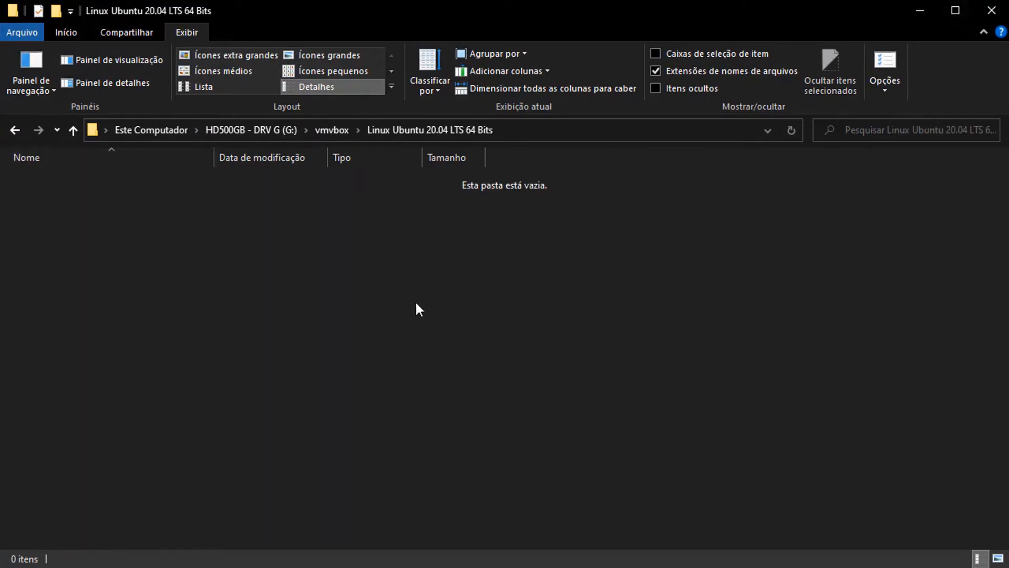
pyautogui.click(920, 11)
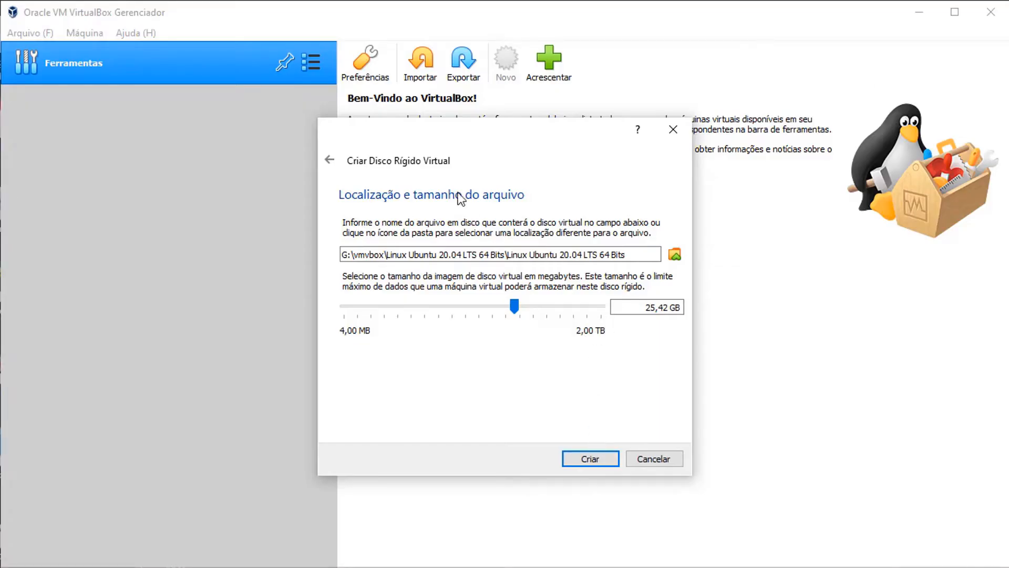
pyautogui.click(589, 461)
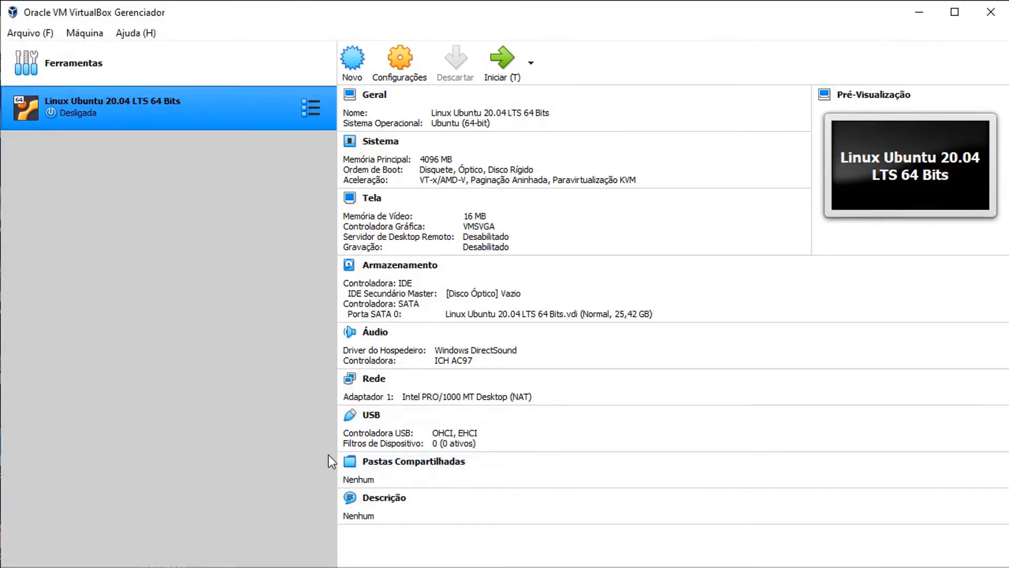
# - Check the VM folder's new .vbox, .vbox-prev and .vdi files, then minimize File Explorer
pyautogui.click(179, 567)
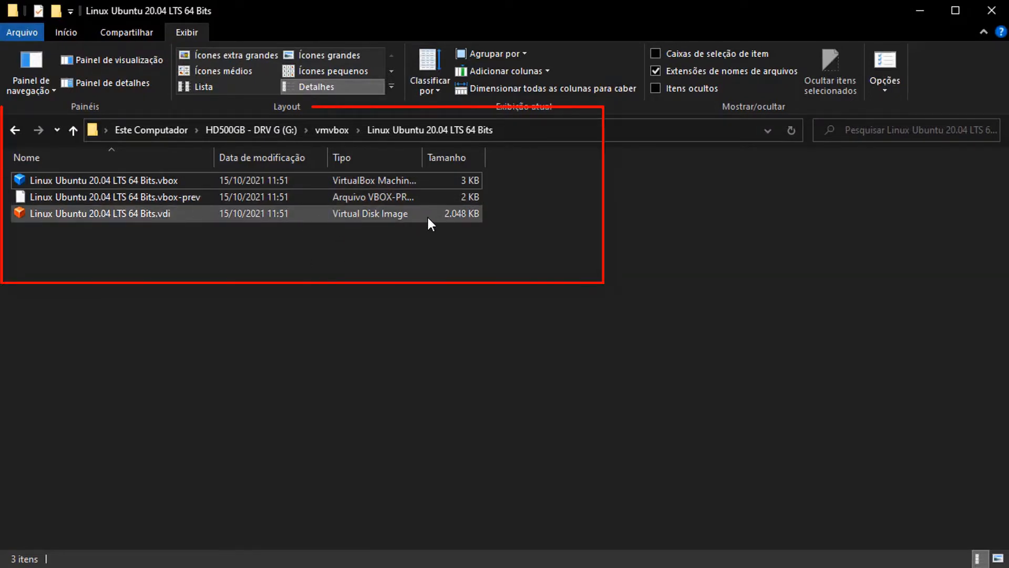
pyautogui.click(922, 12)
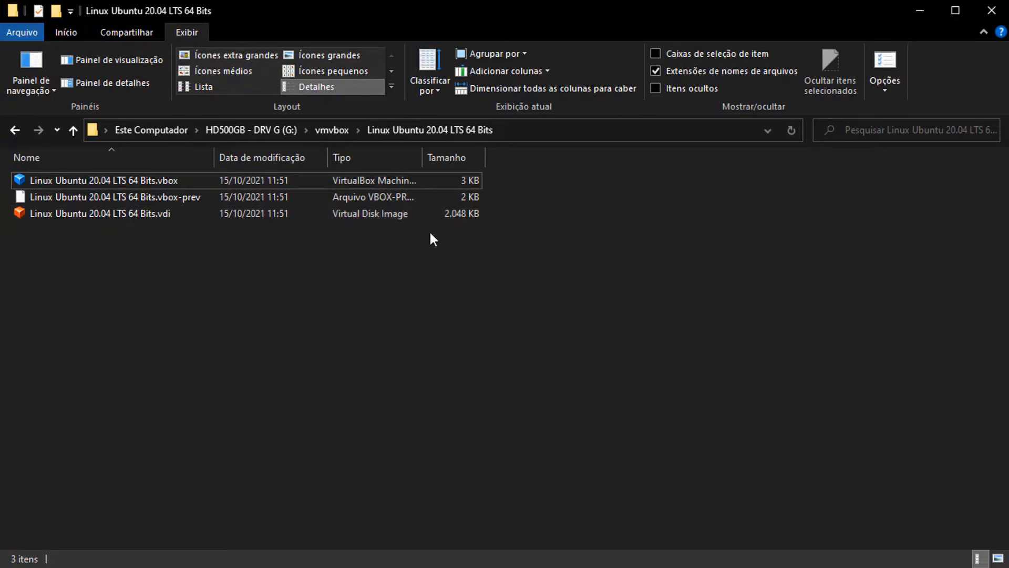
# - Open the machine's settings on the General description page
pyautogui.click(922, 11)
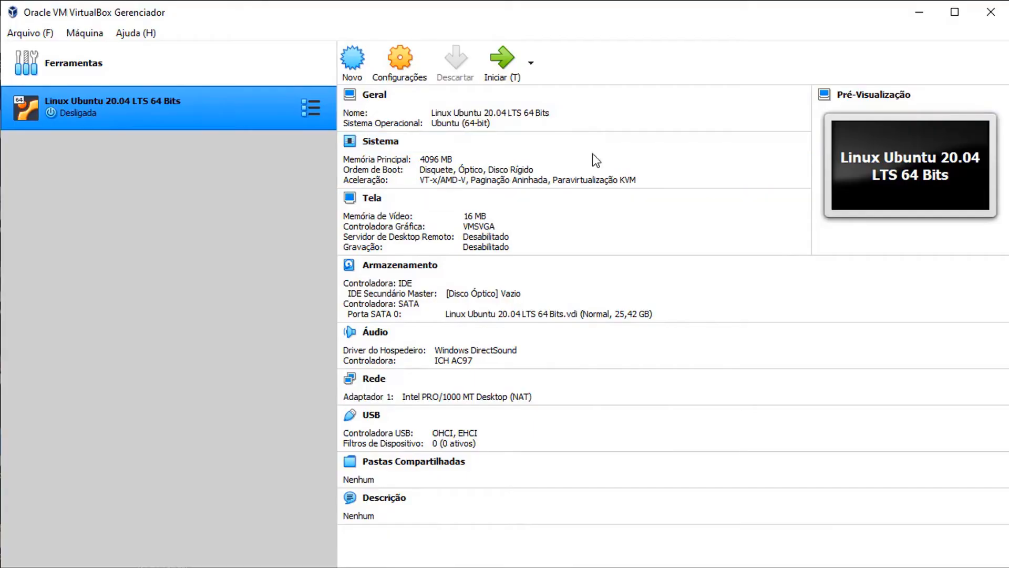
pyautogui.click(390, 62)
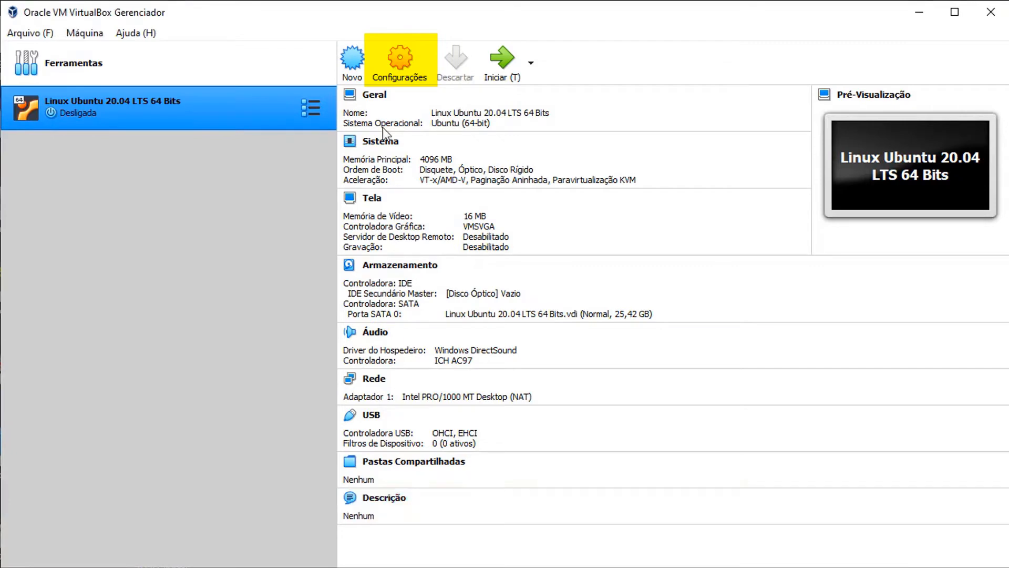
pyautogui.click(371, 79)
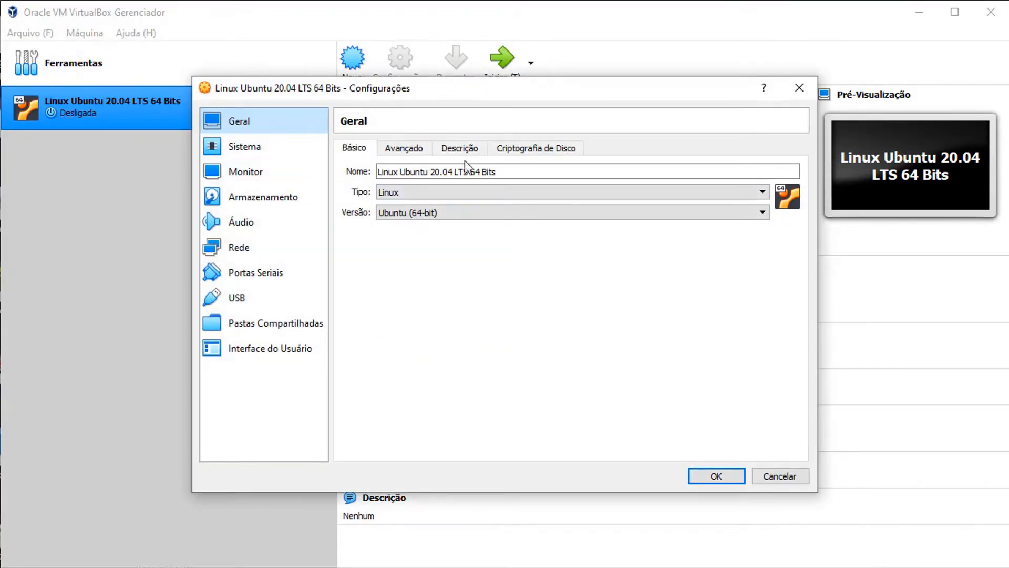
pyautogui.click(460, 147)
# - Describe the VM as 'VM Curso Linux Básico - WebMundi.com + XP IT Cursos' plus username and password lines
pyautogui.click(428, 204)
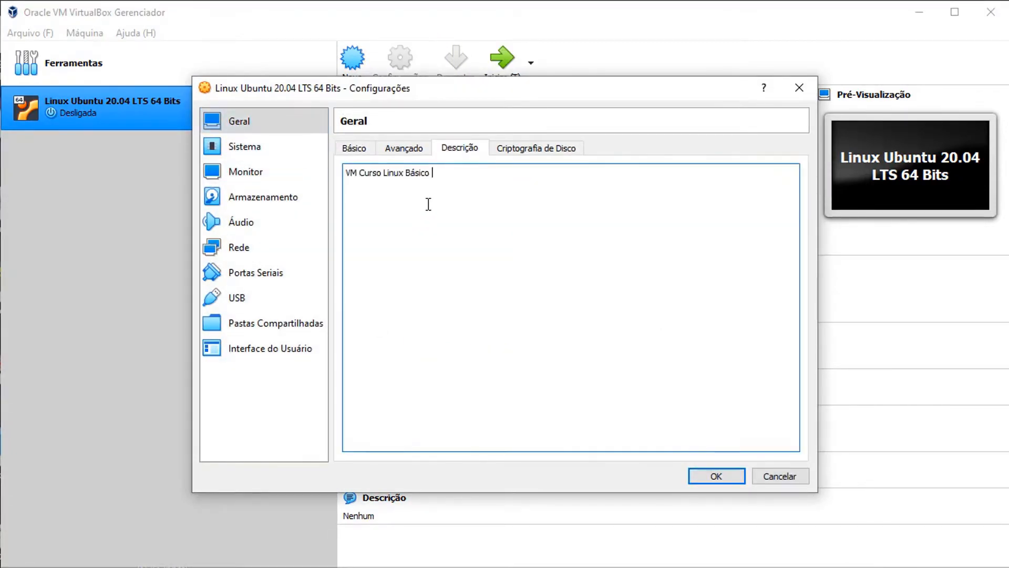
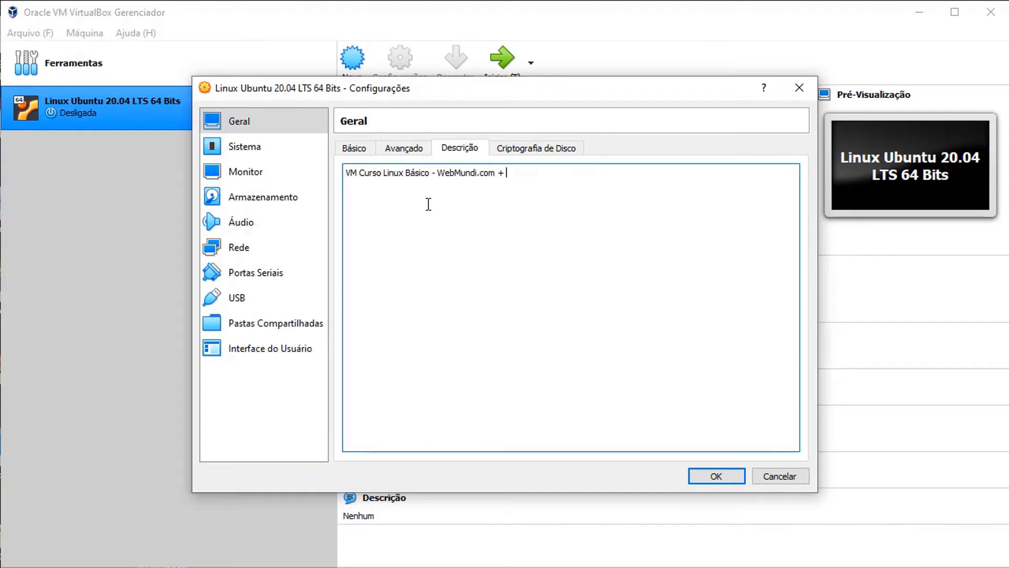
pyautogui.press('BackSpace')
pyautogui.press('BackSpace')
pyautogui.press('BackSpace')
pyautogui.press('BackSpace')
pyautogui.press('BackSpace')
pyautogui.press('BackSpace')
pyautogui.press('BackSpace')
pyautogui.press('BackSpace')
pyautogui.press('Return')
pyautogui.press('Return')
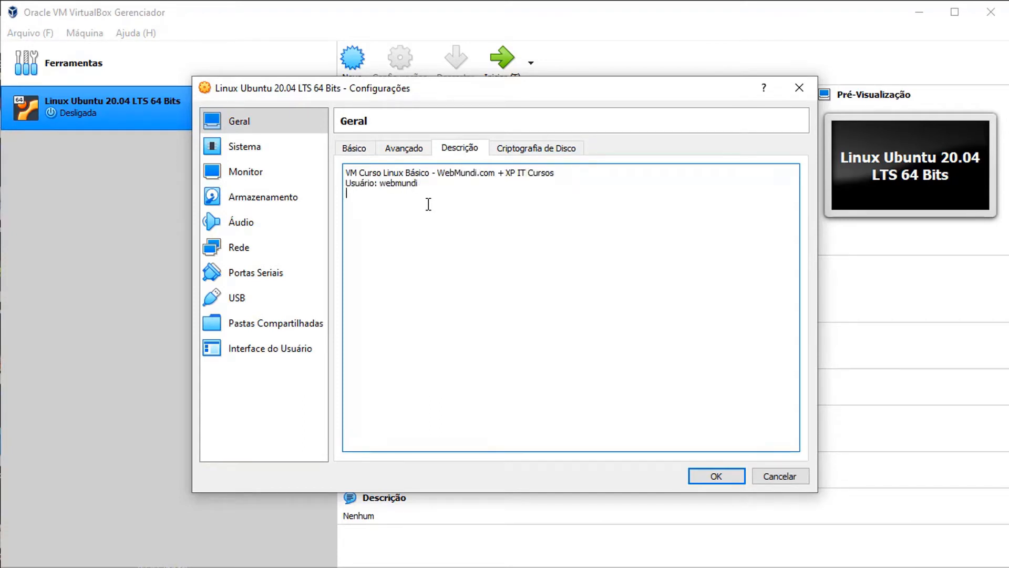
pyautogui.click(353, 148)
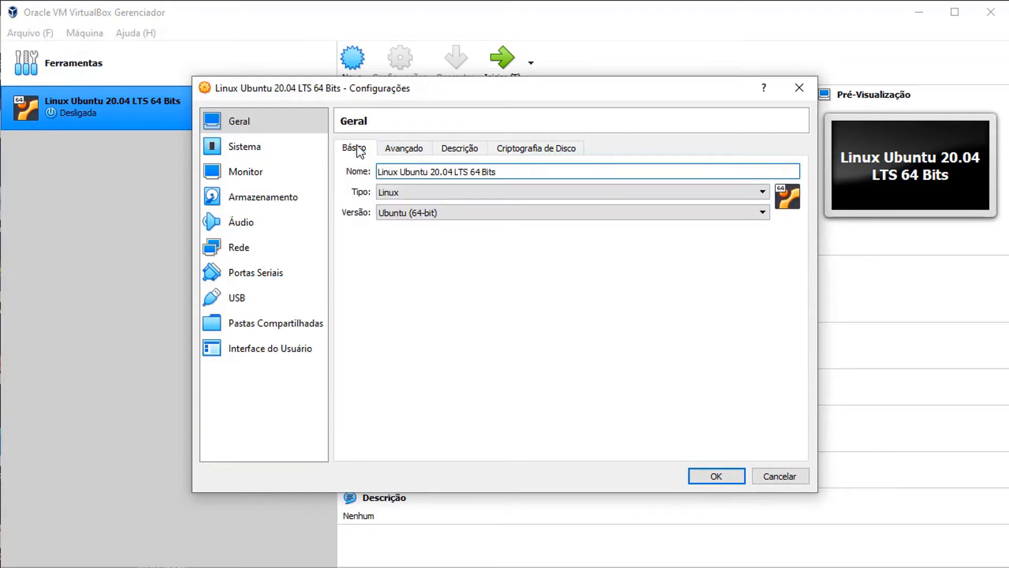
pyautogui.click(403, 149)
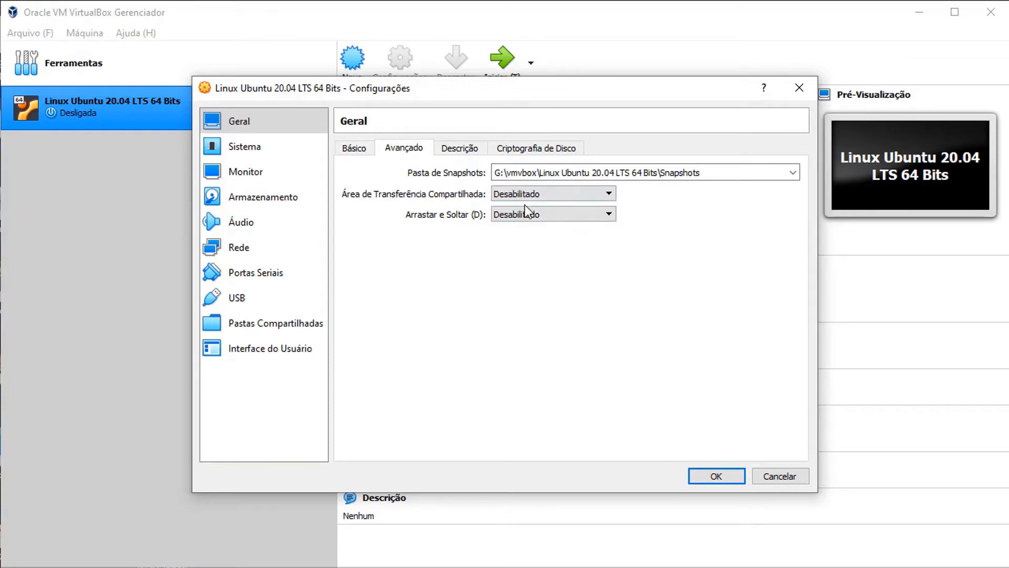
# - Remove Disquete from the motherboard boot order and move on to the storage settings
pyautogui.click(273, 152)
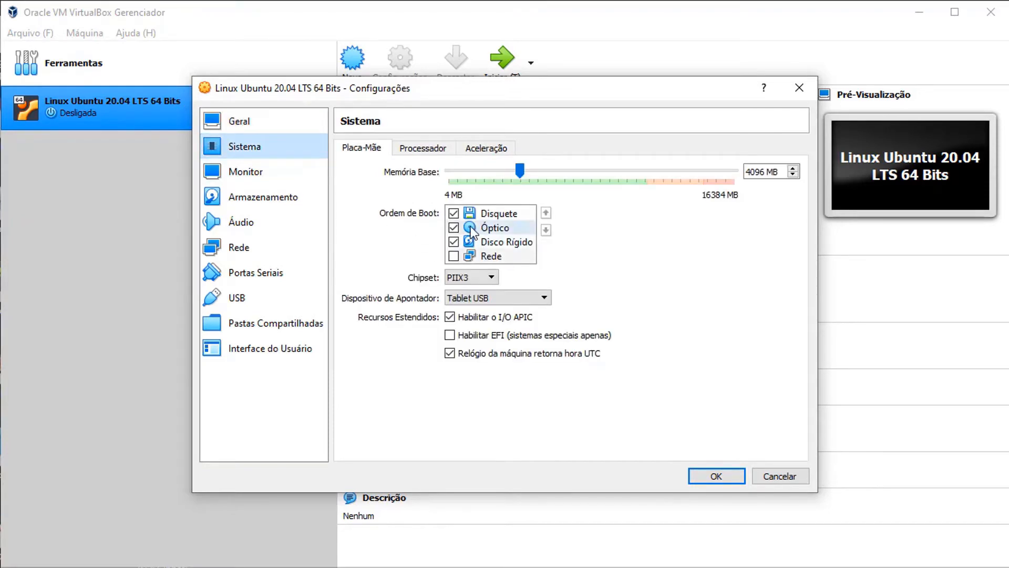
pyautogui.click(454, 214)
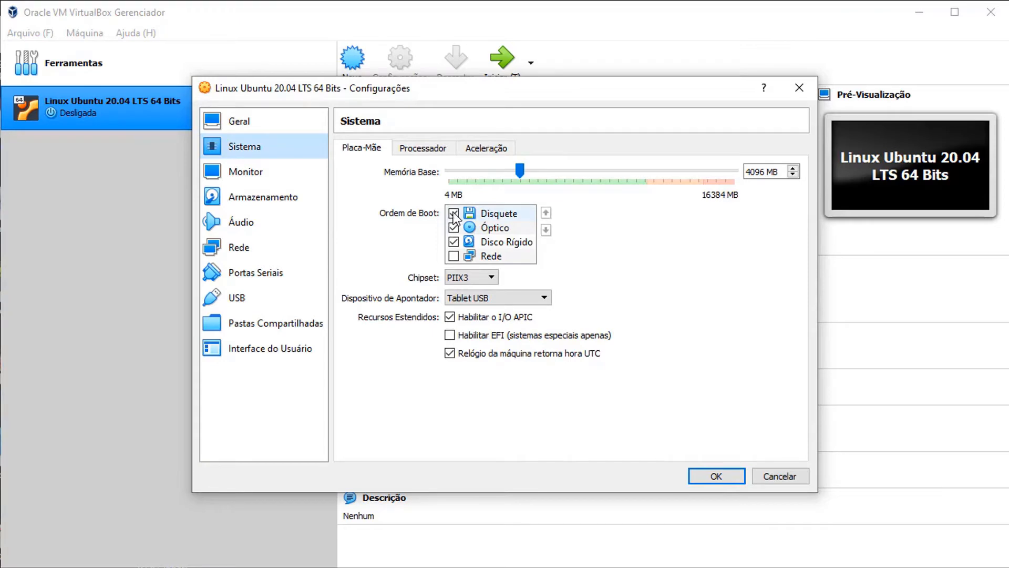
pyautogui.click(423, 148)
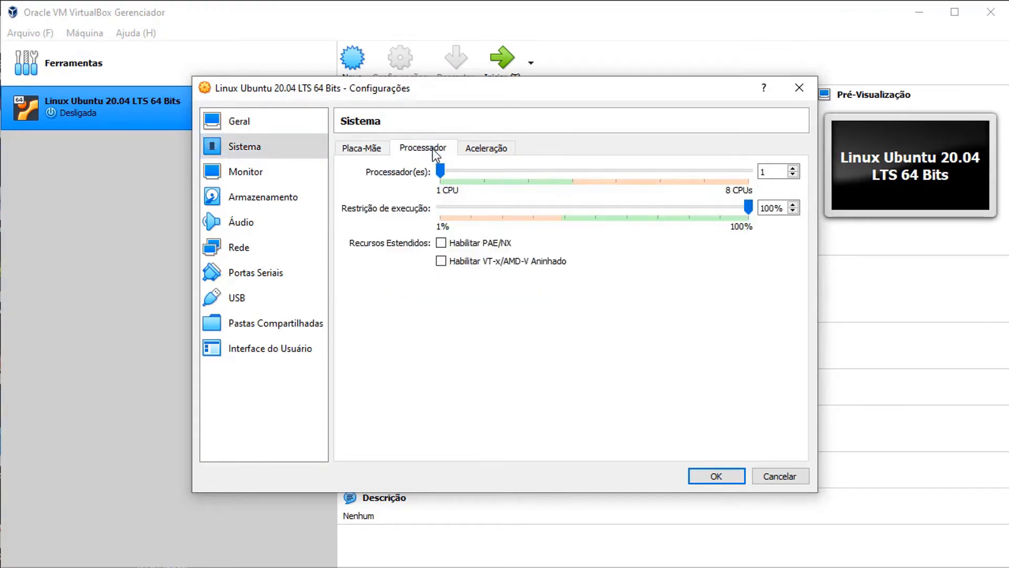
pyautogui.click(244, 171)
# - Check the storage's empty optical drive and IDE controller, then save the settings and review the details
pyautogui.click(263, 197)
pyautogui.click(403, 184)
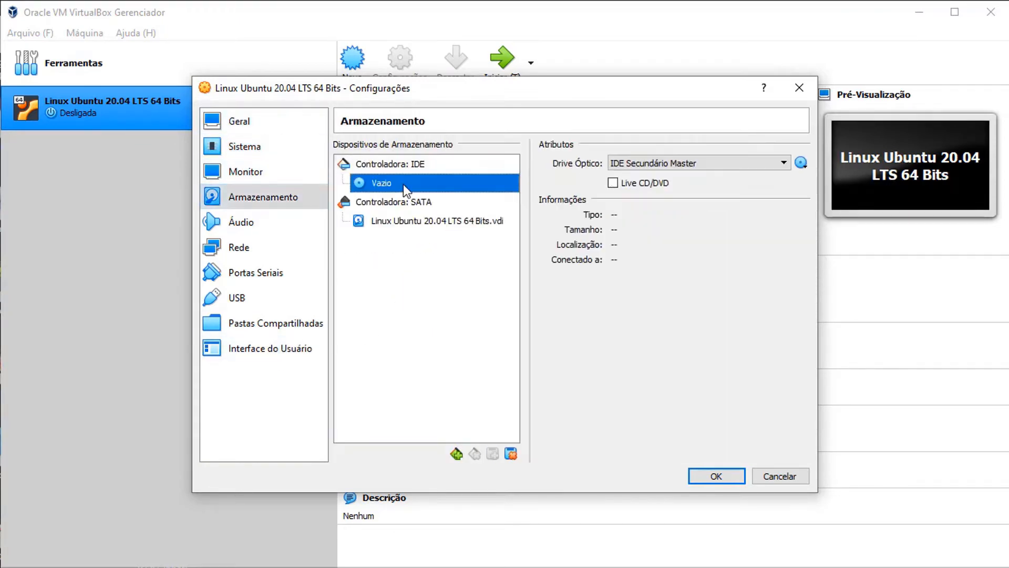
pyautogui.click(425, 163)
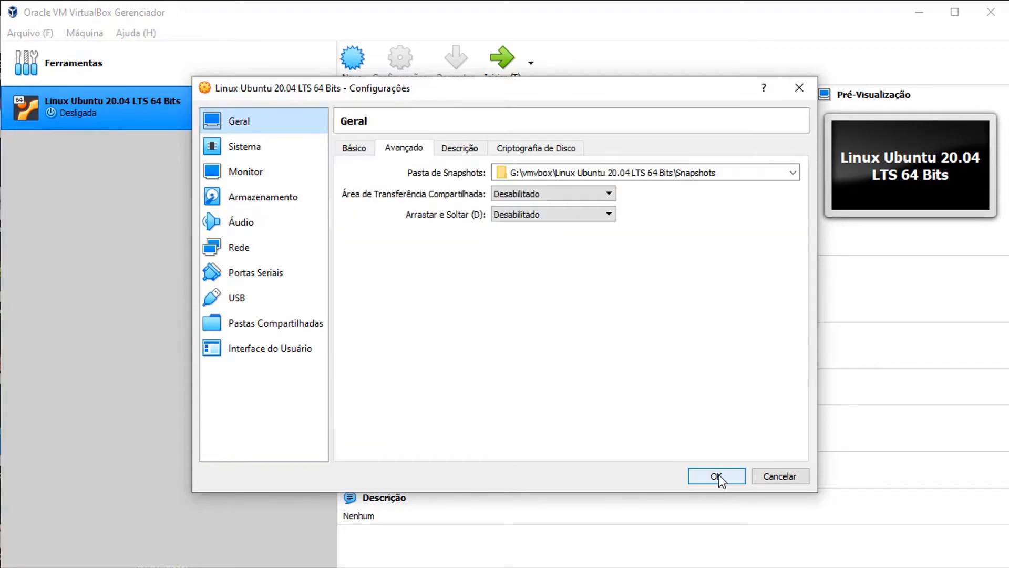
pyautogui.click(717, 477)
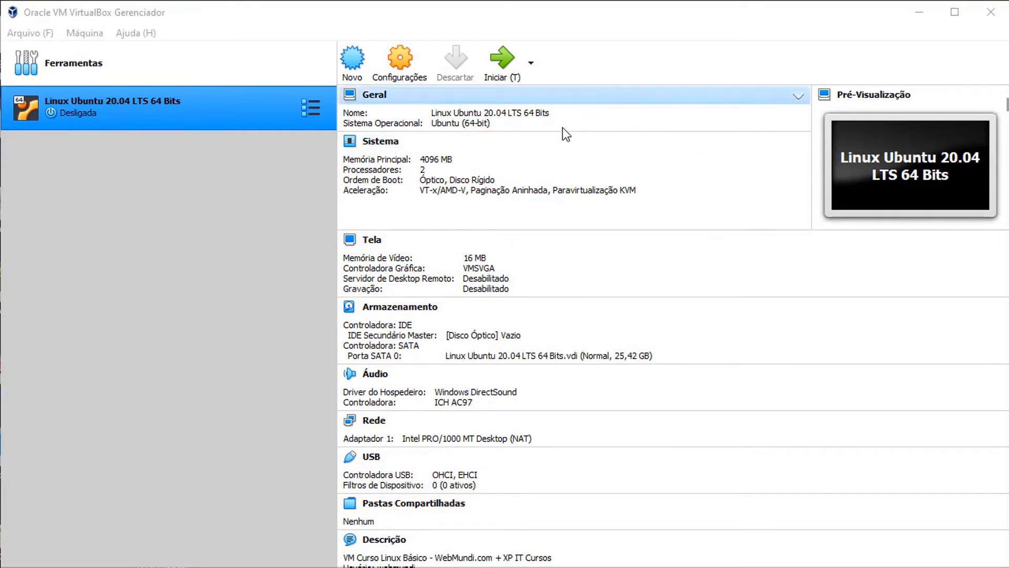
pyautogui.scroll(-1, 547, 311)
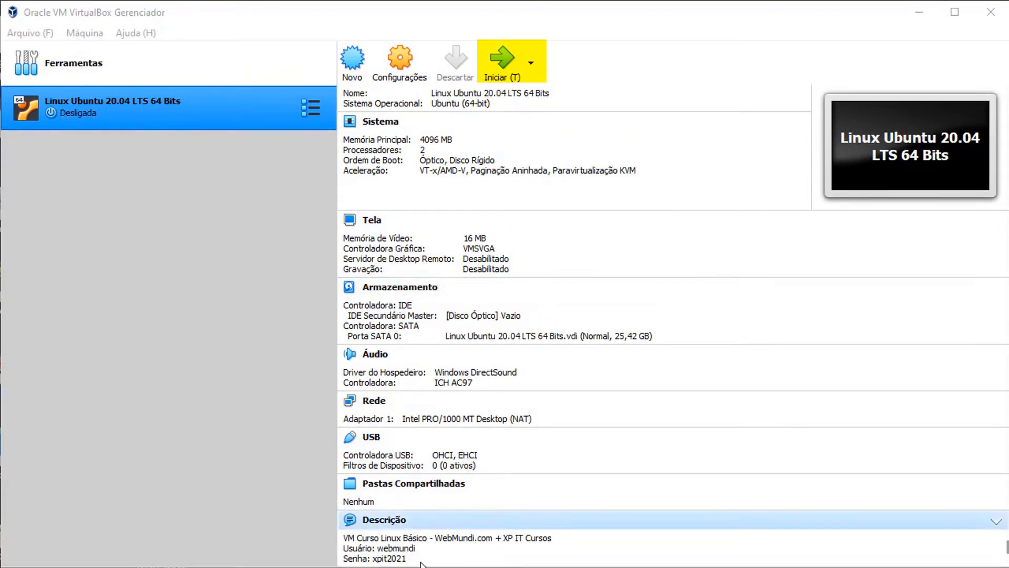
pyautogui.scroll(1, 539, 244)
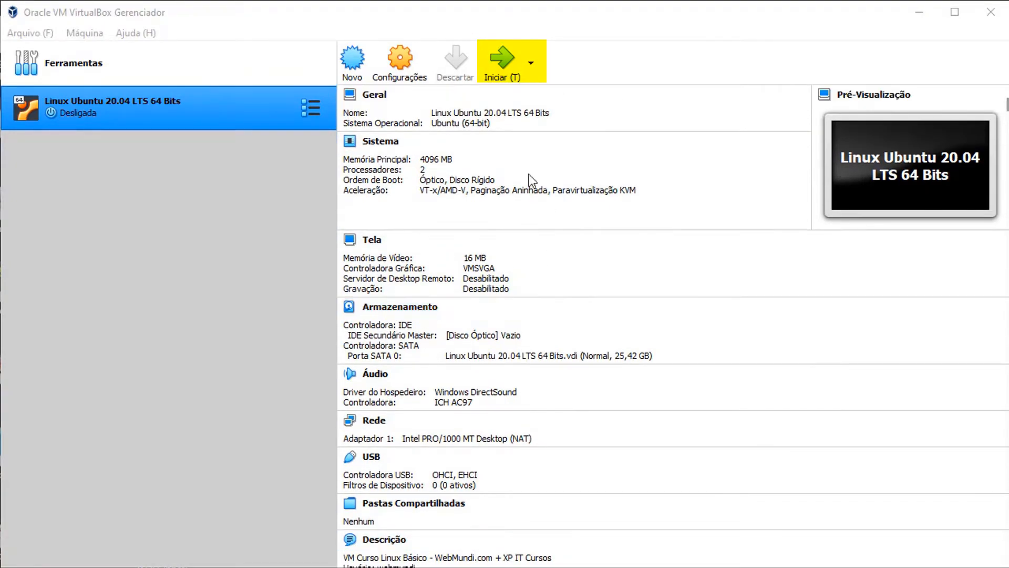
# - Start the VM with ubuntu-20.04.3-desktop-amd64.iso added and chosen as the boot disc, repositioning its window
pyautogui.click(506, 59)
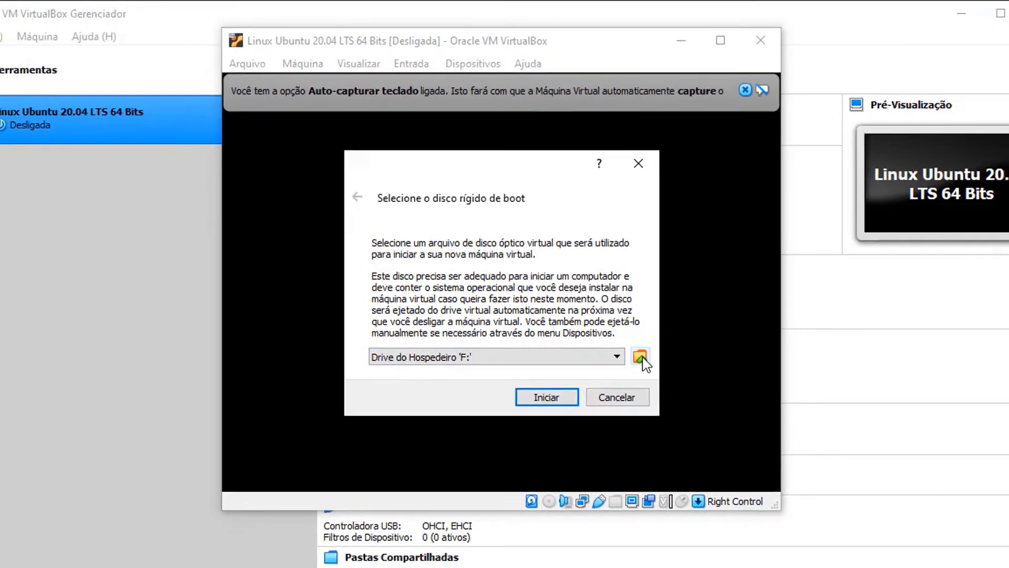
pyautogui.click(640, 357)
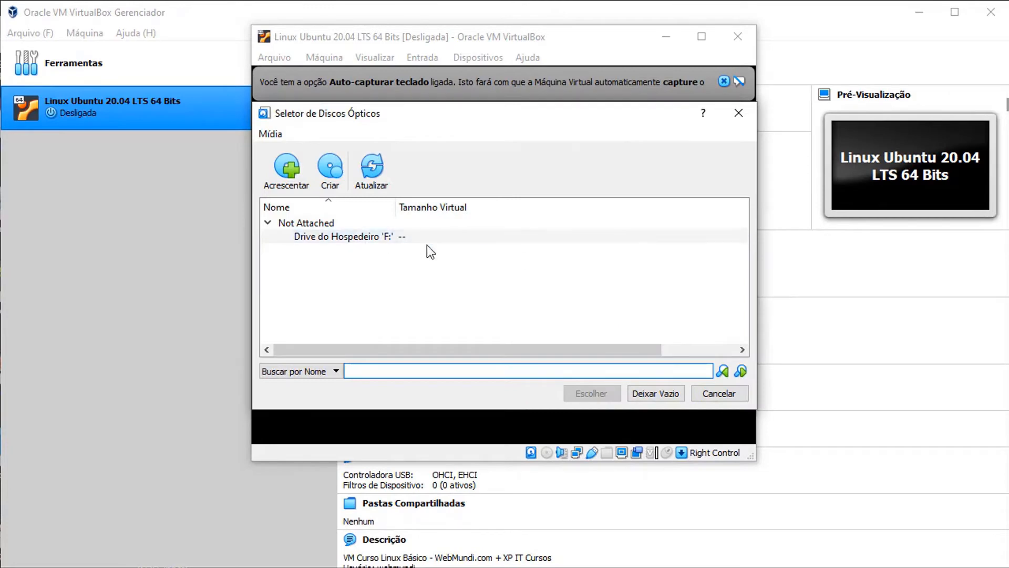
pyautogui.click(286, 173)
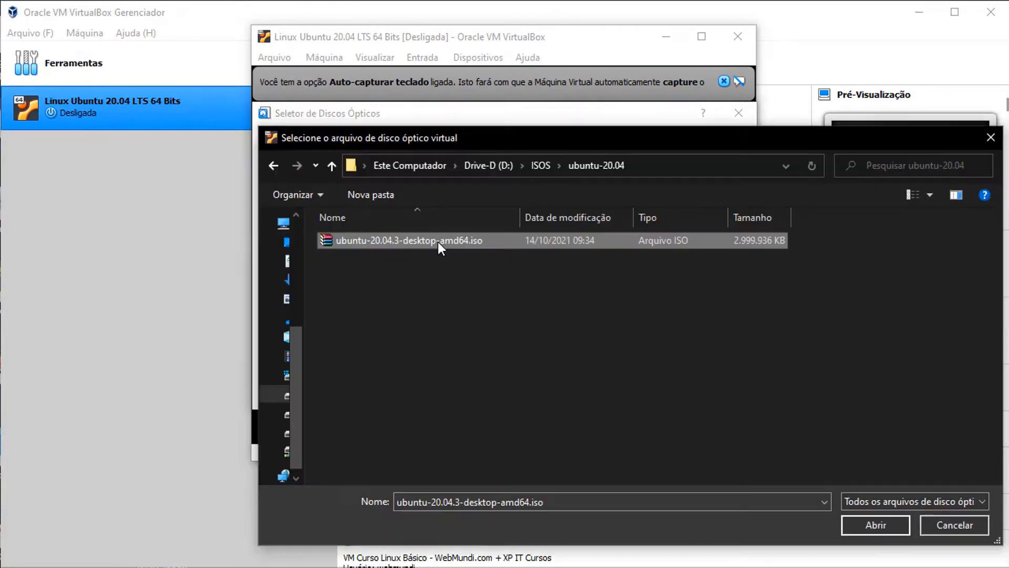
pyautogui.click(874, 524)
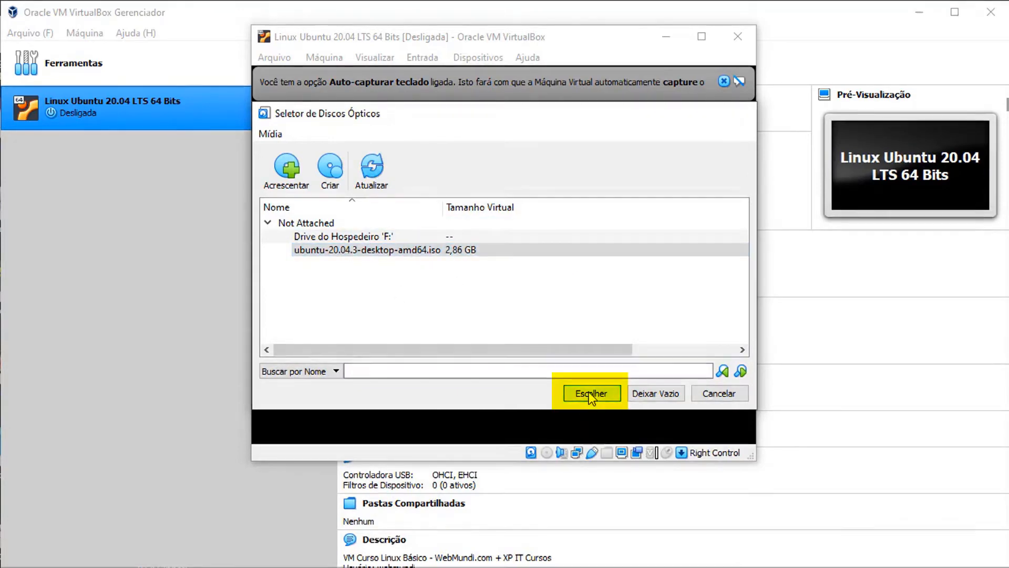
pyautogui.click(590, 394)
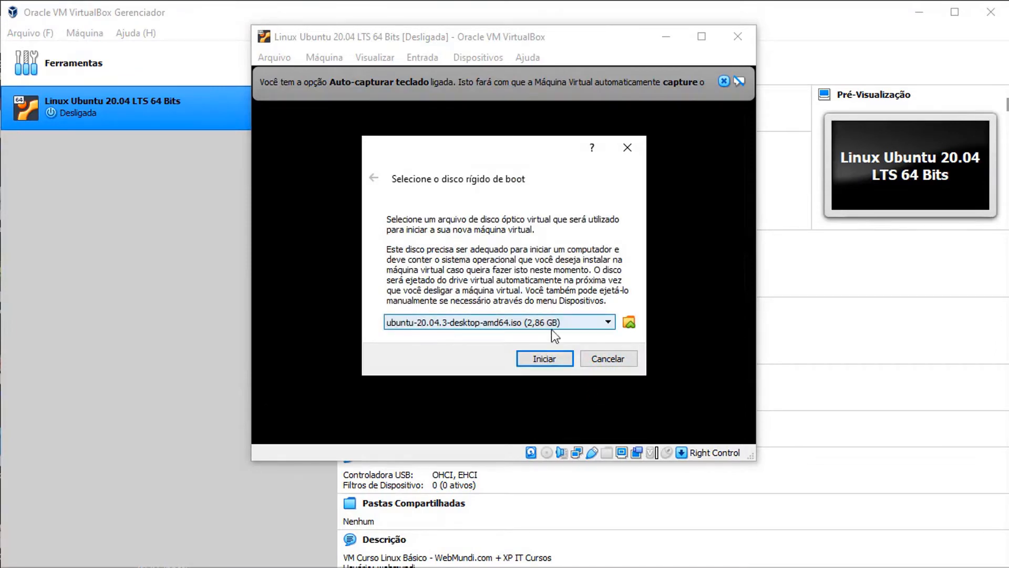
pyautogui.click(544, 359)
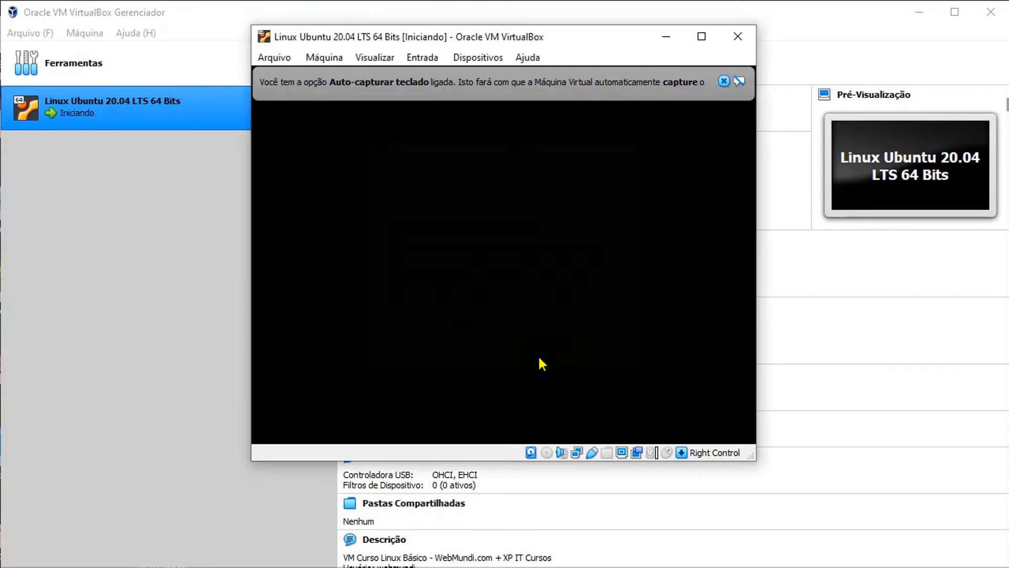
pyautogui.moveTo(549, 42); pyautogui.dragTo(539, 83)
# - Widen the VM window and insert the Ubuntu ISO into the optical drive via Dispositivos
pyautogui.moveTo(578, 42); pyautogui.dragTo(570, 30)
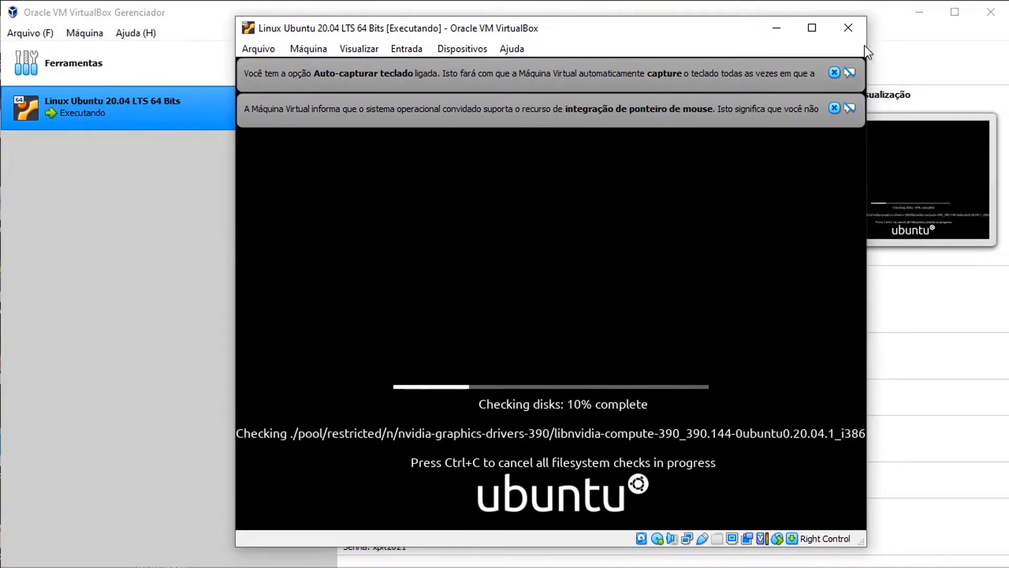
pyautogui.moveTo(867, 54); pyautogui.dragTo(1005, 63)
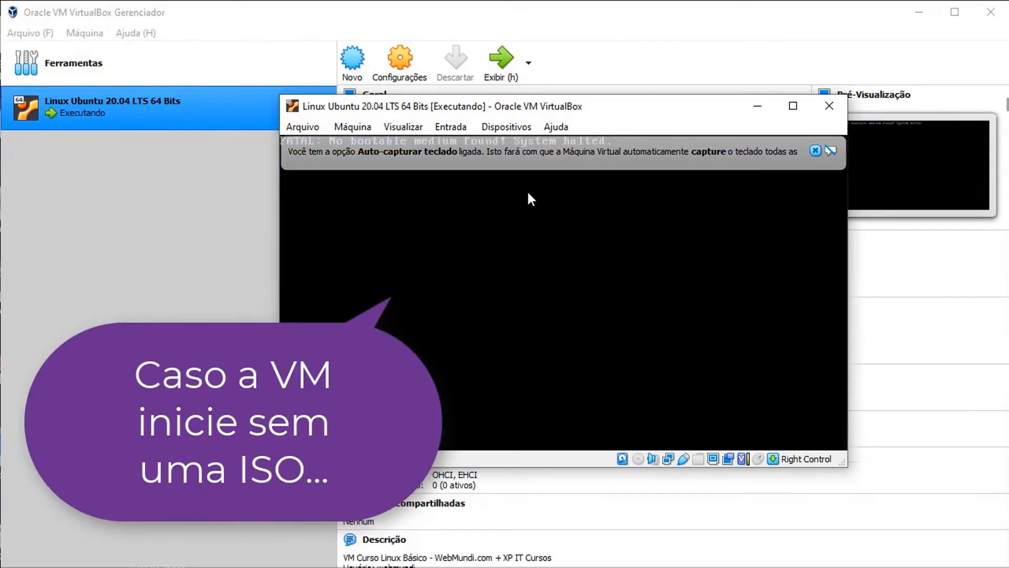
pyautogui.click(506, 128)
pyautogui.moveTo(519, 144)
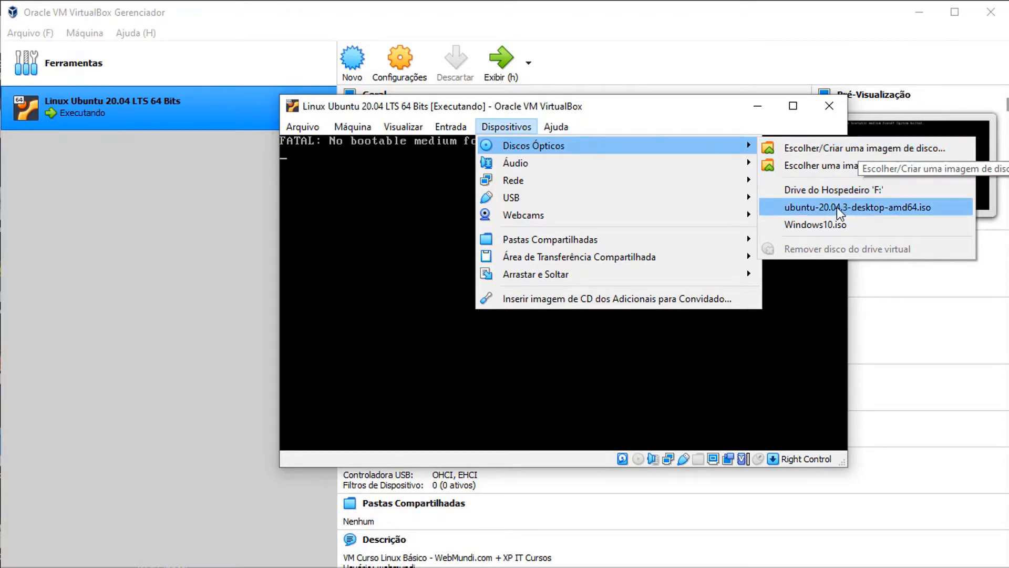
pyautogui.click(850, 150)
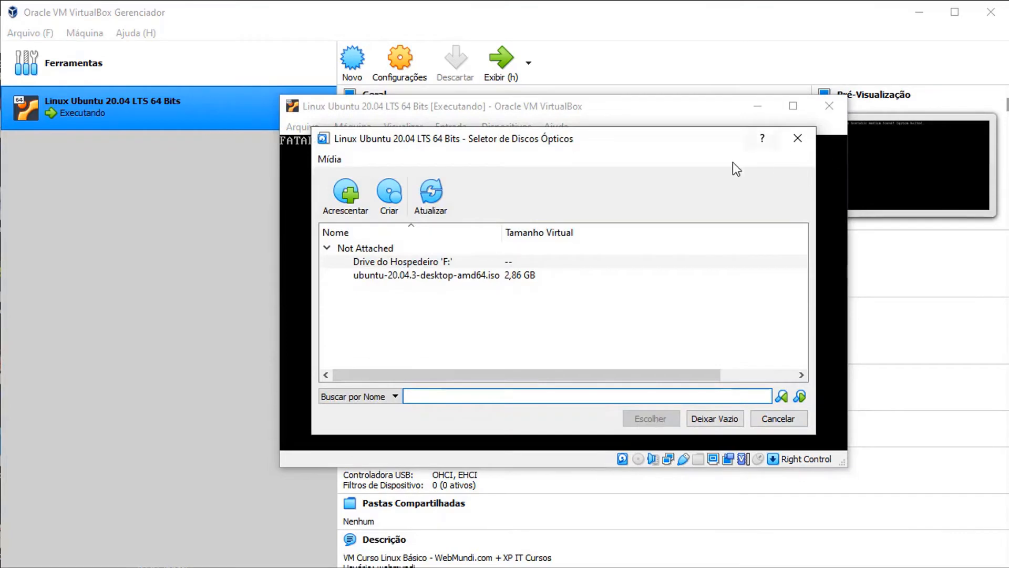
pyautogui.click(425, 276)
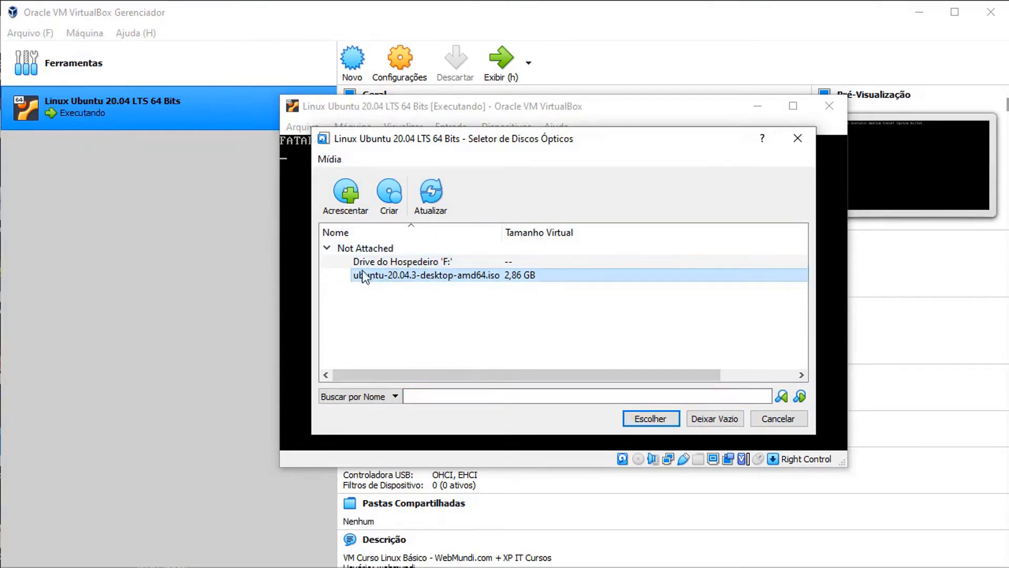
pyautogui.click(349, 197)
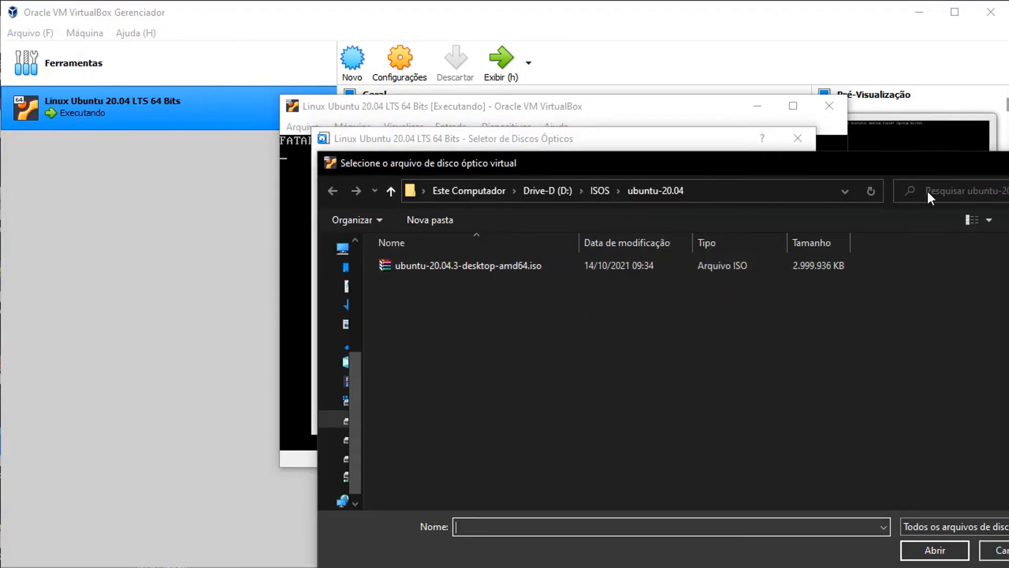
pyautogui.click(1008, 162)
pyautogui.click(644, 420)
# - Reset the virtual machine with Máquina > Reinicializar and confirm the restart
pyautogui.click(493, 128)
pyautogui.click(497, 128)
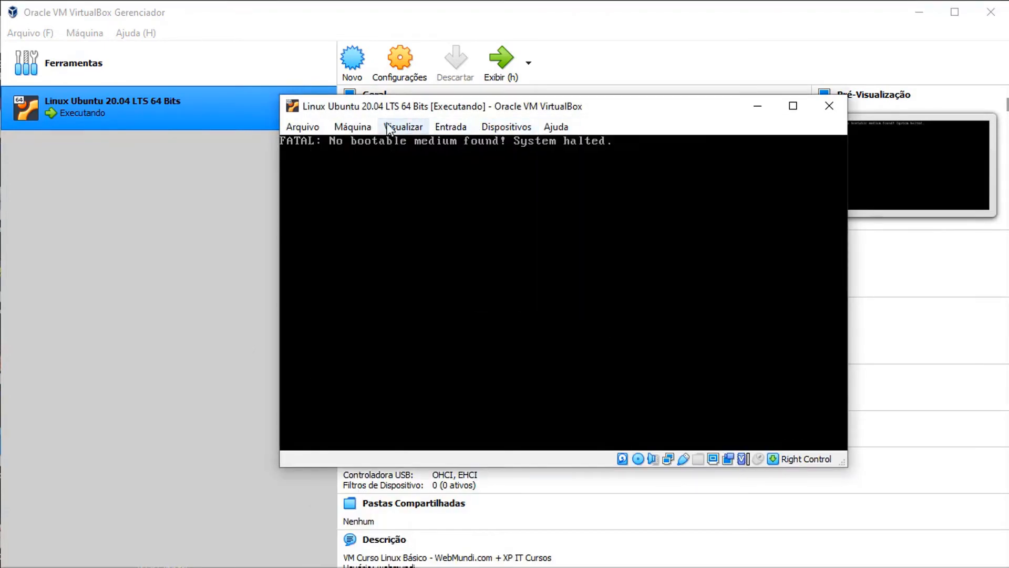
pyautogui.click(345, 128)
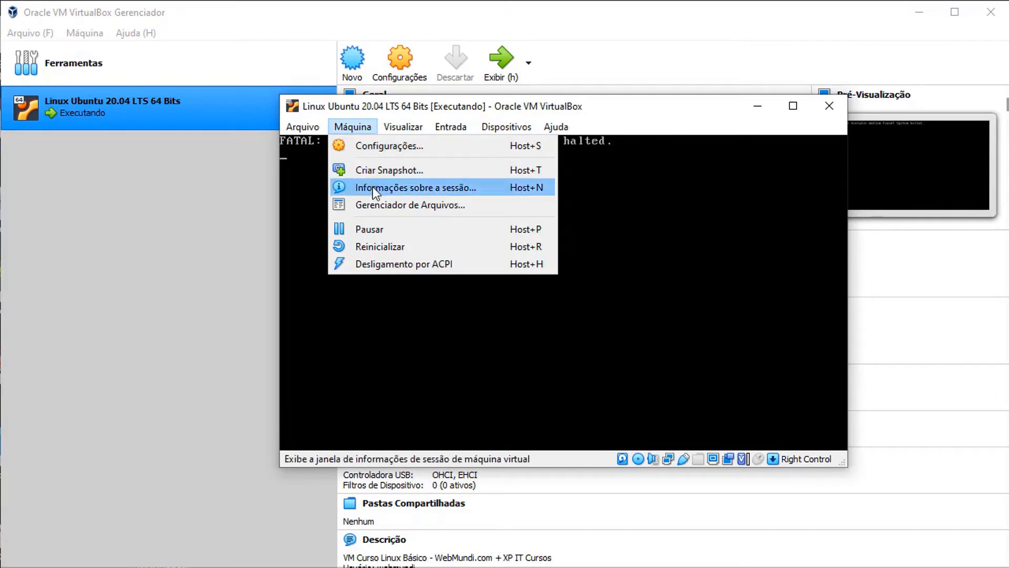
pyautogui.click(385, 257)
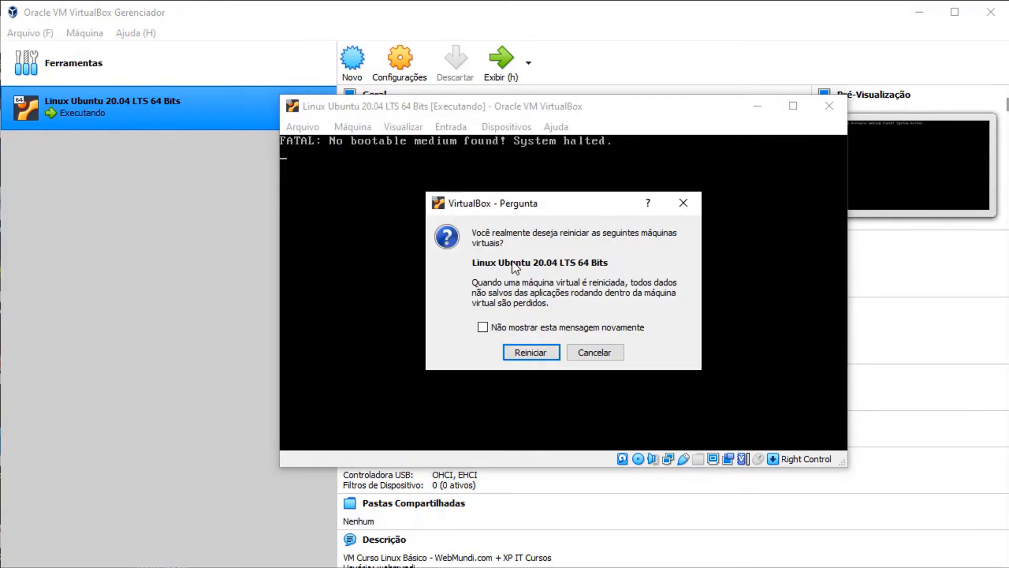
pyautogui.click(540, 352)
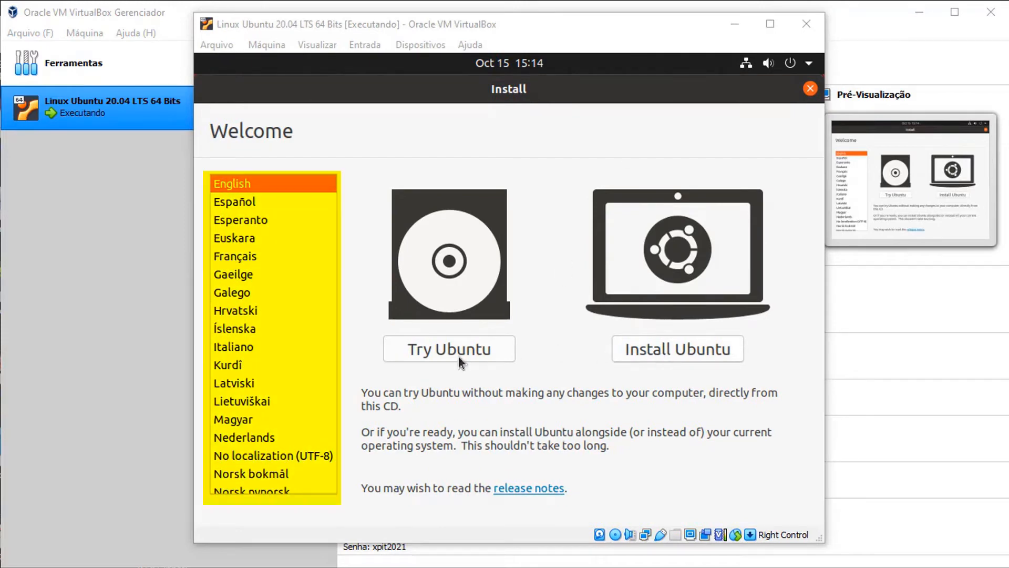
# - Choose Português do Brasil as the installer language and start 'Instalar o Ubuntu'
pyautogui.scroll(-3, 238, 379)
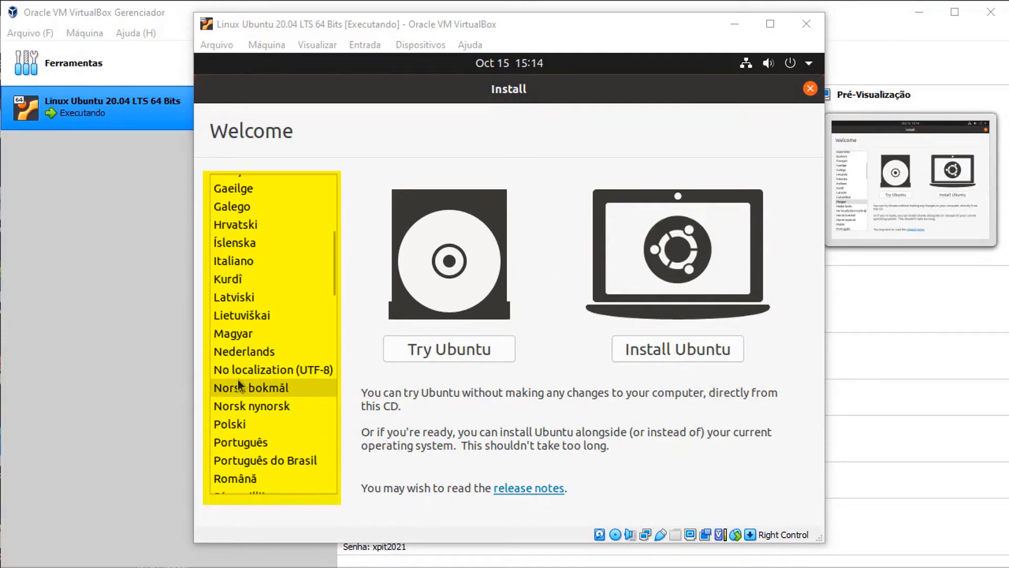
pyautogui.click(268, 456)
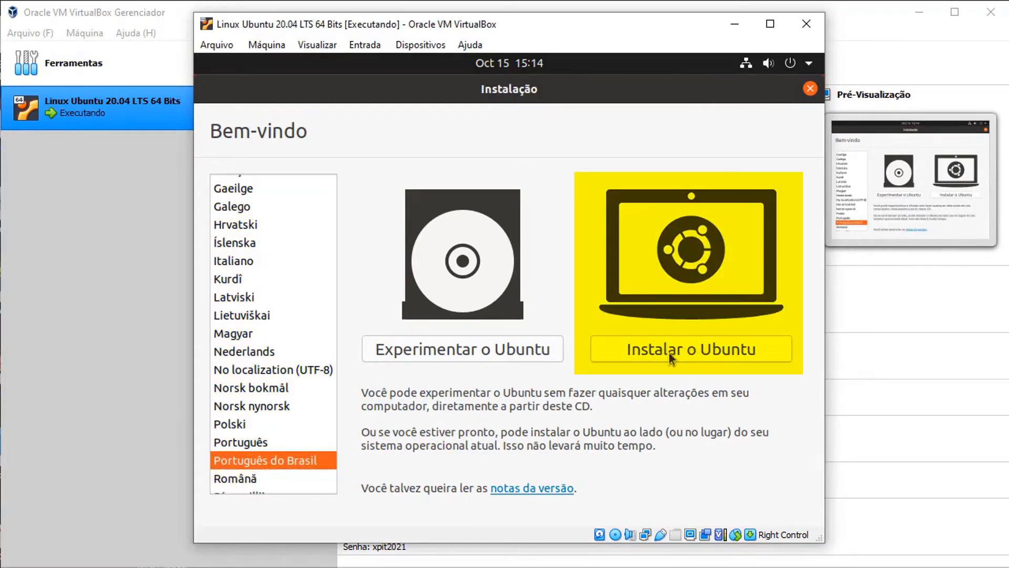
pyautogui.click(683, 349)
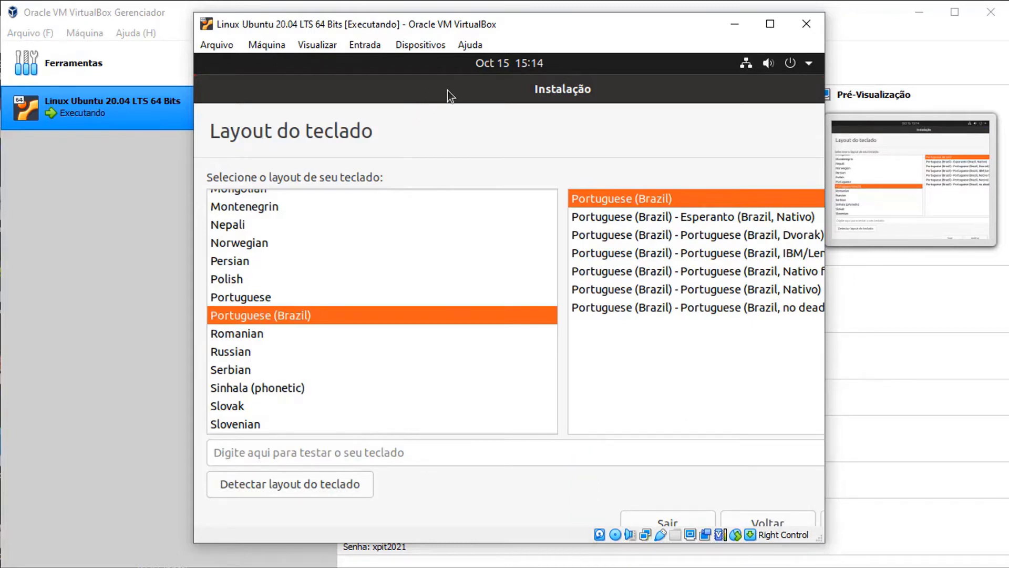
# - Detect the keyboard layout, answering n, z, no é, no ş, yes ç, then shift the window left
pyautogui.moveTo(447, 90)
pyautogui.mouseDown()
pyautogui.moveTo(418, 108)
pyautogui.moveTo(443, 87)
pyautogui.mouseUp()
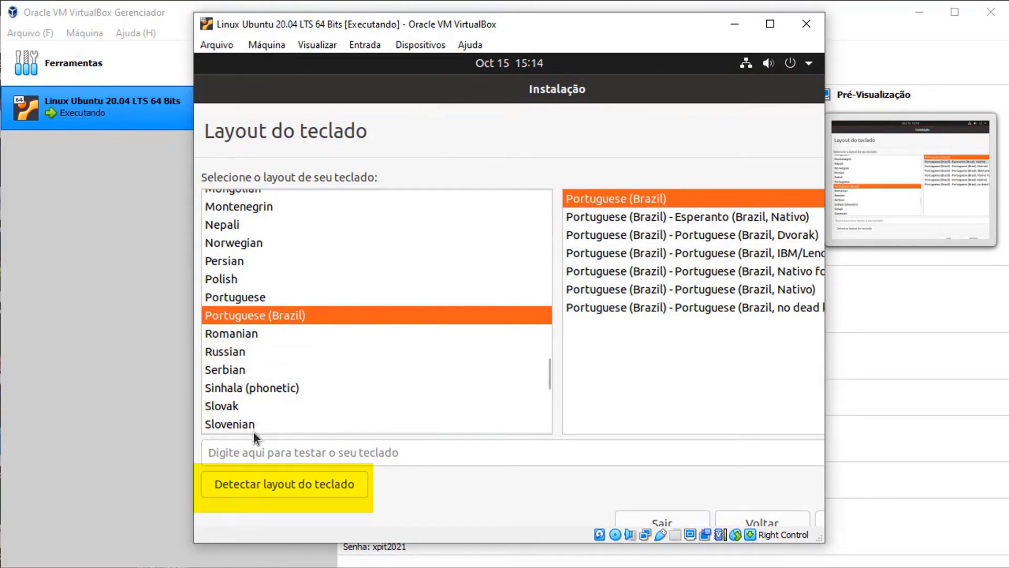
pyautogui.click(282, 484)
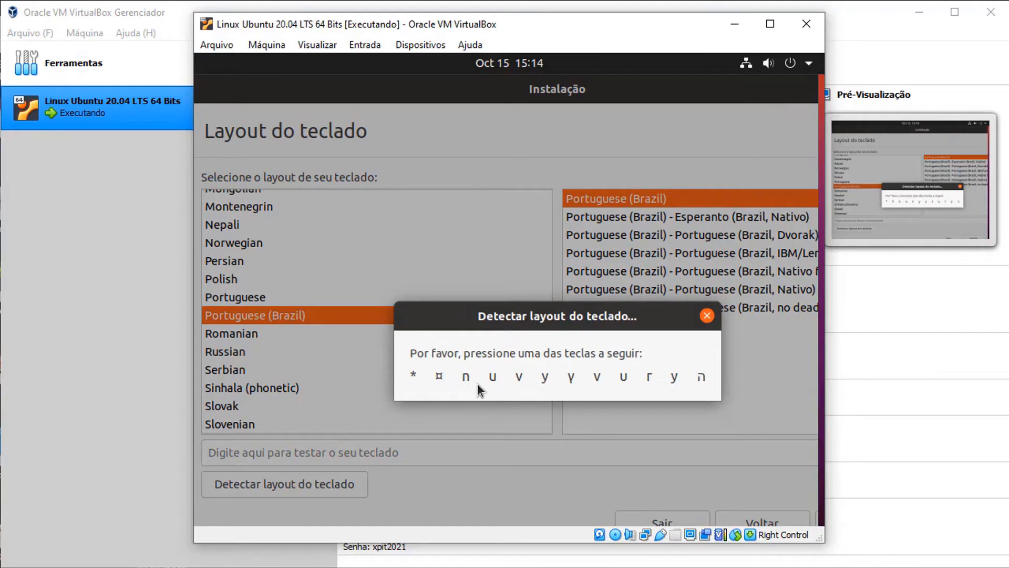
pyautogui.press('n')
pyautogui.press('n')
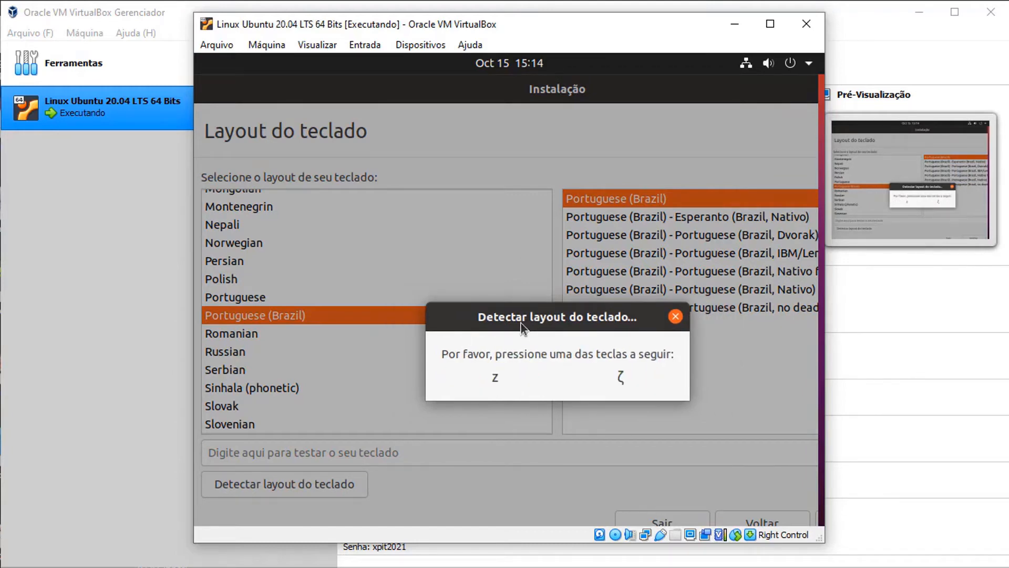
pyautogui.press('z')
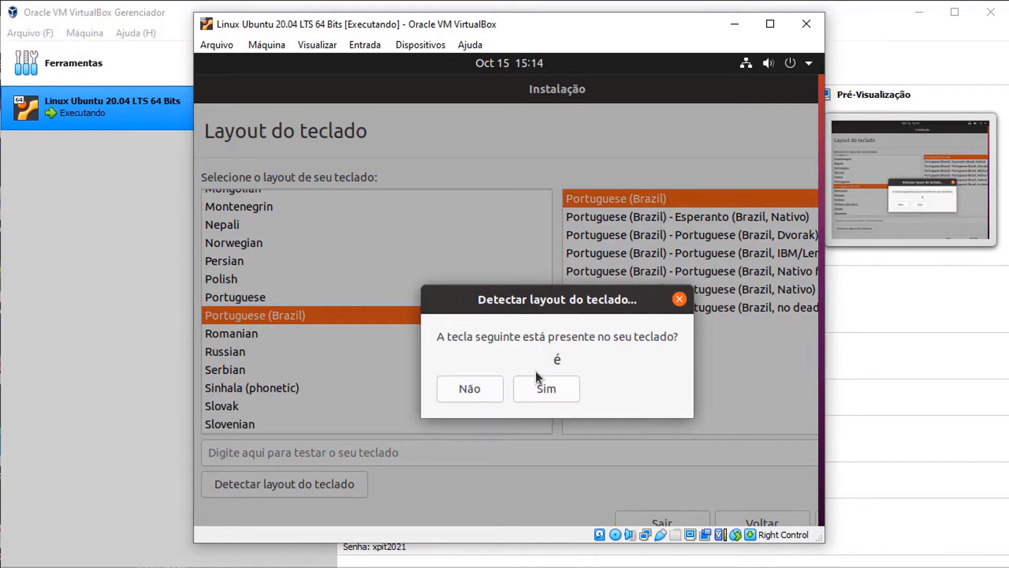
pyautogui.click(472, 389)
pyautogui.click(472, 389)
pyautogui.click(554, 389)
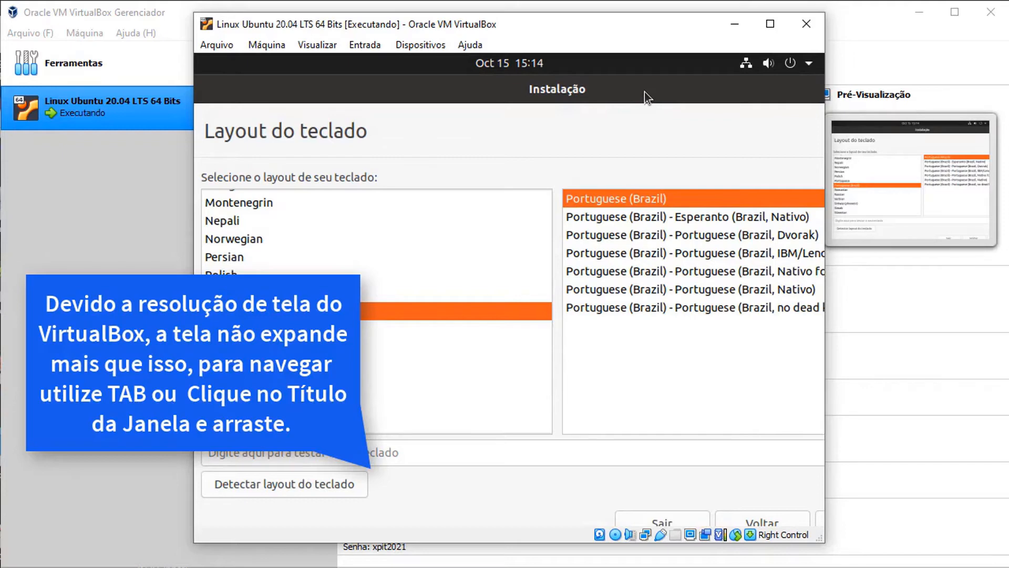
pyautogui.moveTo(644, 91); pyautogui.dragTo(534, 72)
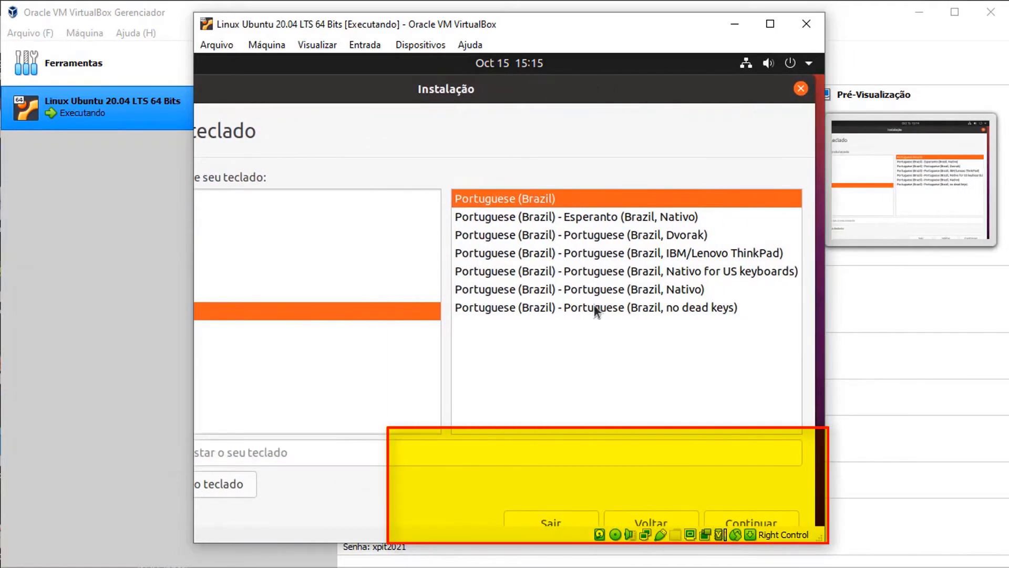
# - Keep Portuguese (Brazil) layout, choose normal installation with third-party software, and continue
pyautogui.click(769, 517)
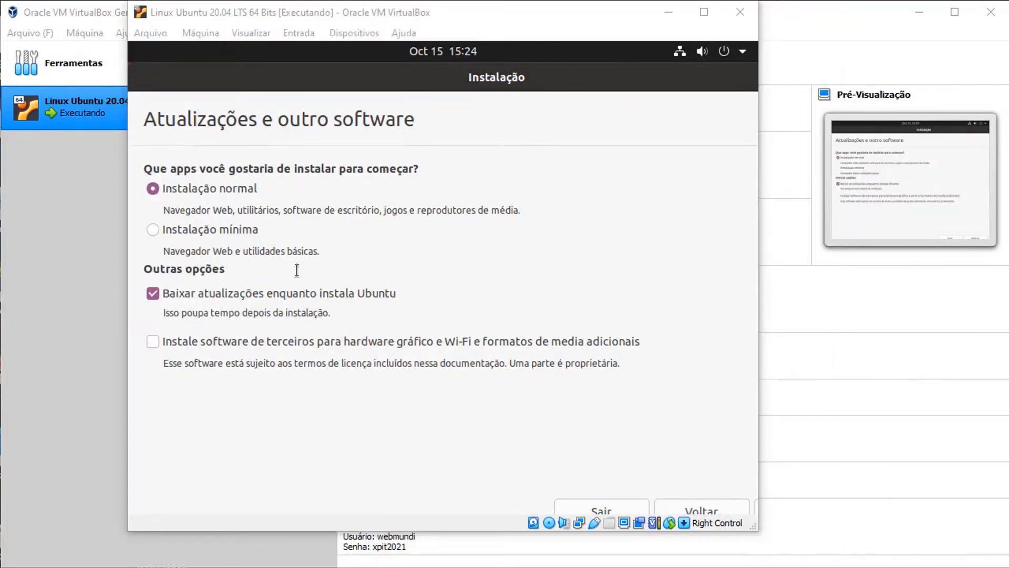
pyautogui.click(152, 341)
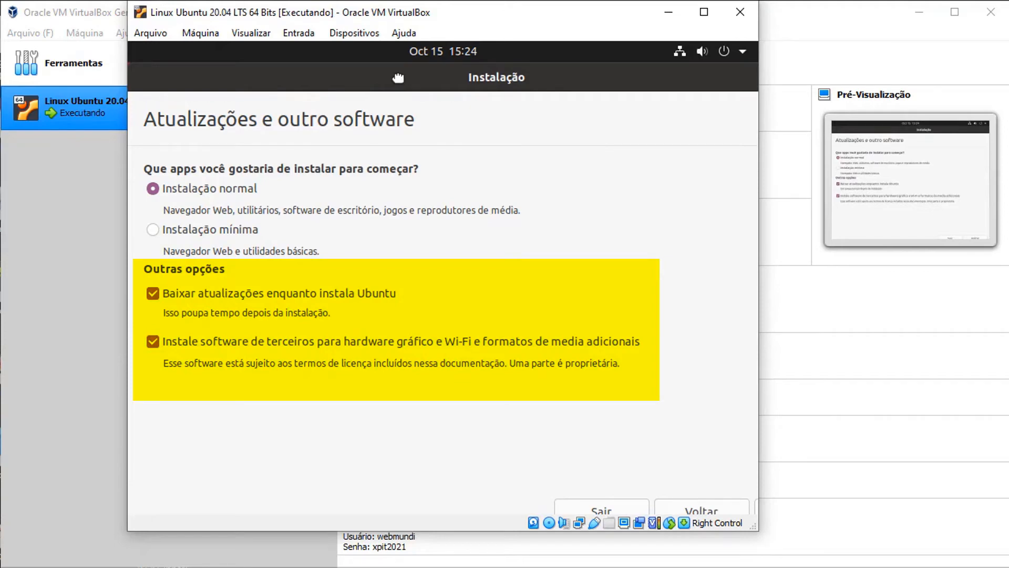
pyautogui.press('Tab')
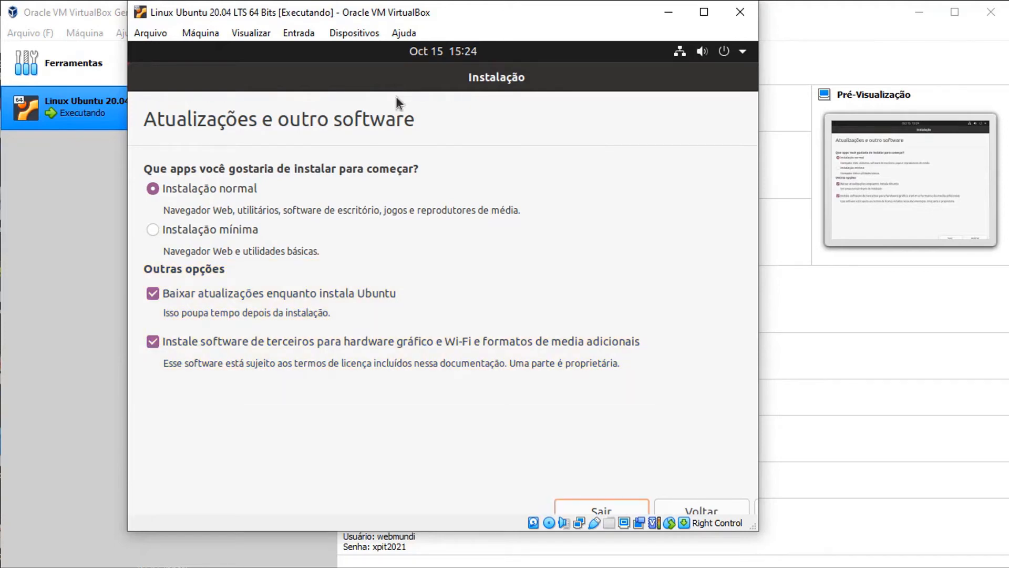
pyautogui.press('Tab')
pyautogui.press('Tab')
pyautogui.press('Tab')
pyautogui.press('Tab')
pyautogui.press('Tab')
pyautogui.press('Tab')
pyautogui.press('Tab')
pyautogui.press('Tab')
pyautogui.moveTo(437, 84); pyautogui.dragTo(328, 83)
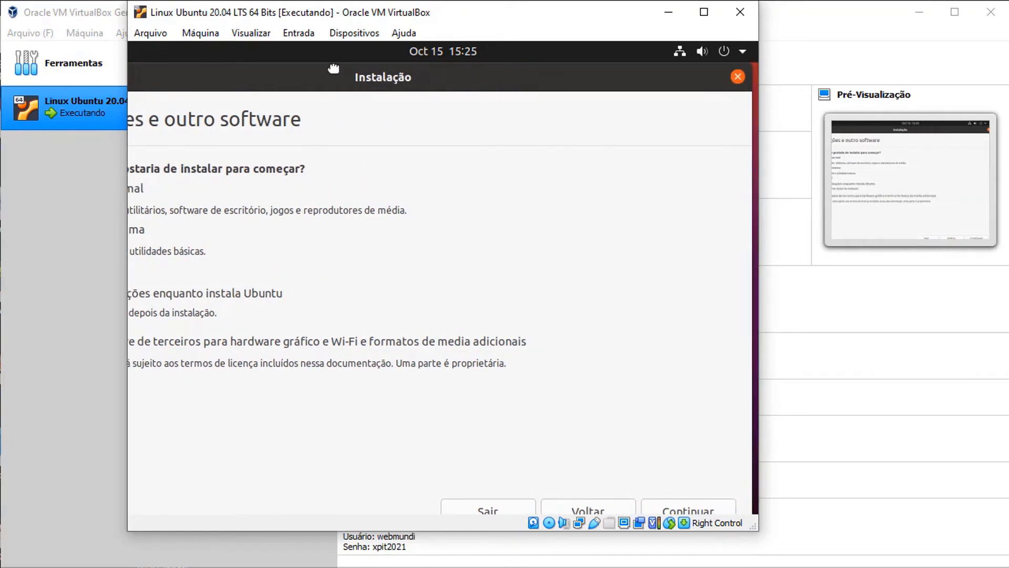
pyautogui.click(702, 511)
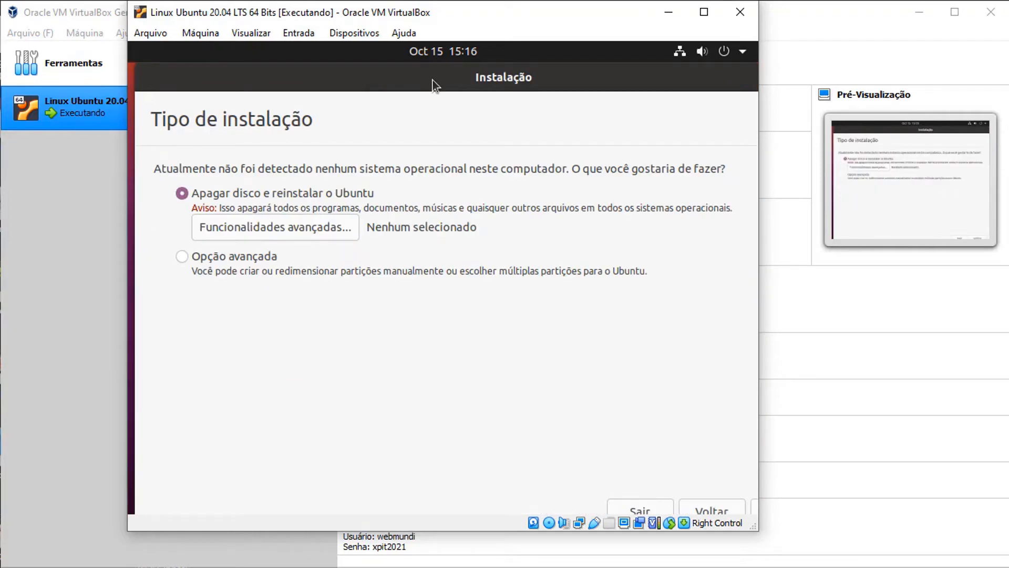
# - Install with 'Apagar disco e reinstalar o Ubuntu' and confirm writing the changes to disk
pyautogui.moveTo(433, 80); pyautogui.dragTo(422, 81)
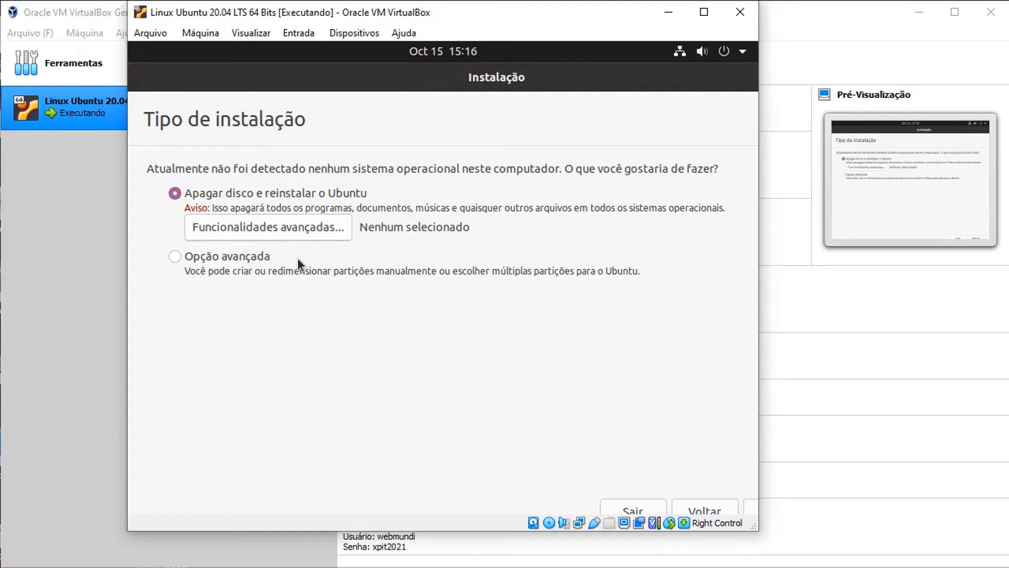
pyautogui.moveTo(605, 87); pyautogui.dragTo(484, 88)
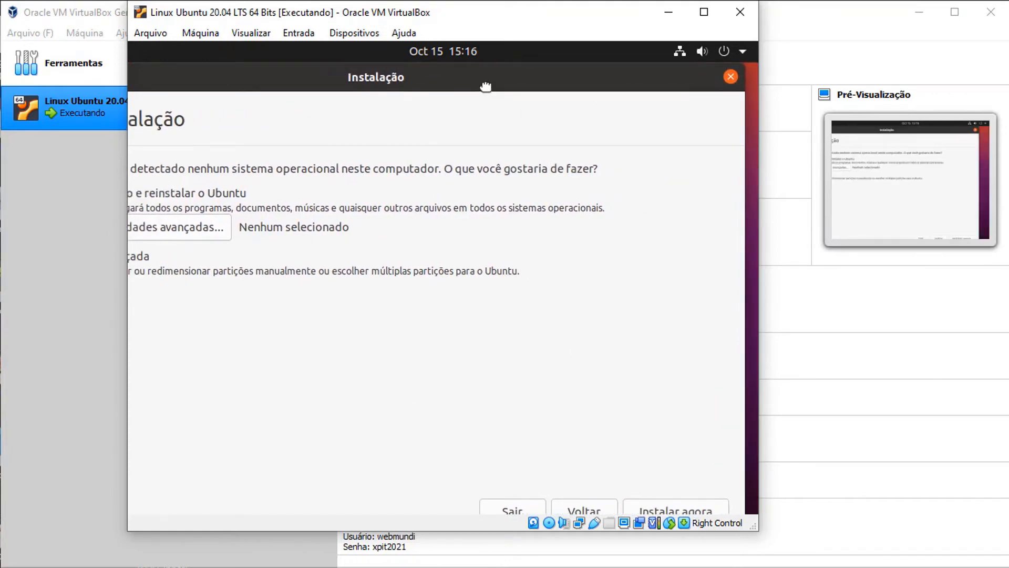
pyautogui.click(684, 509)
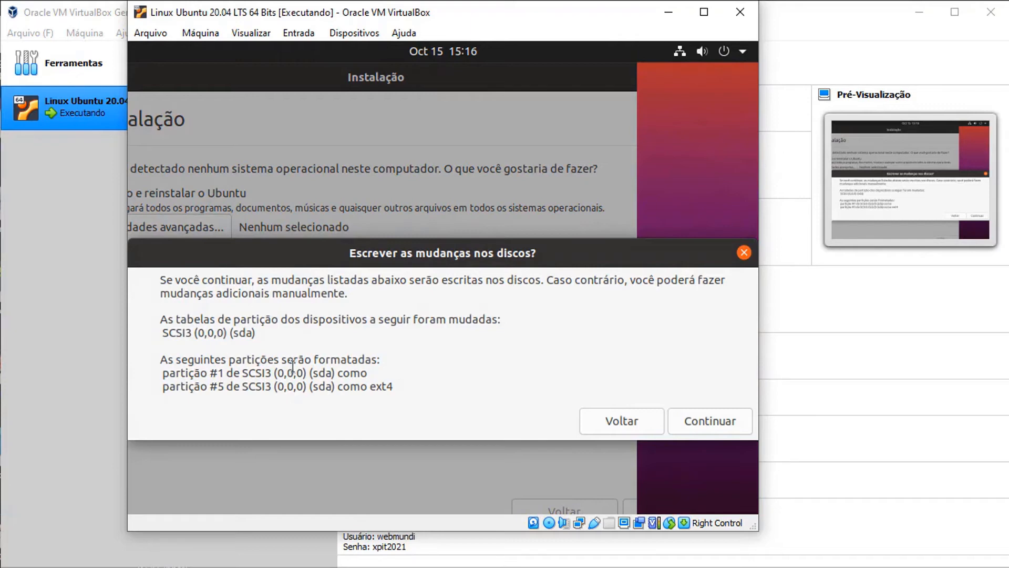
pyautogui.click(707, 422)
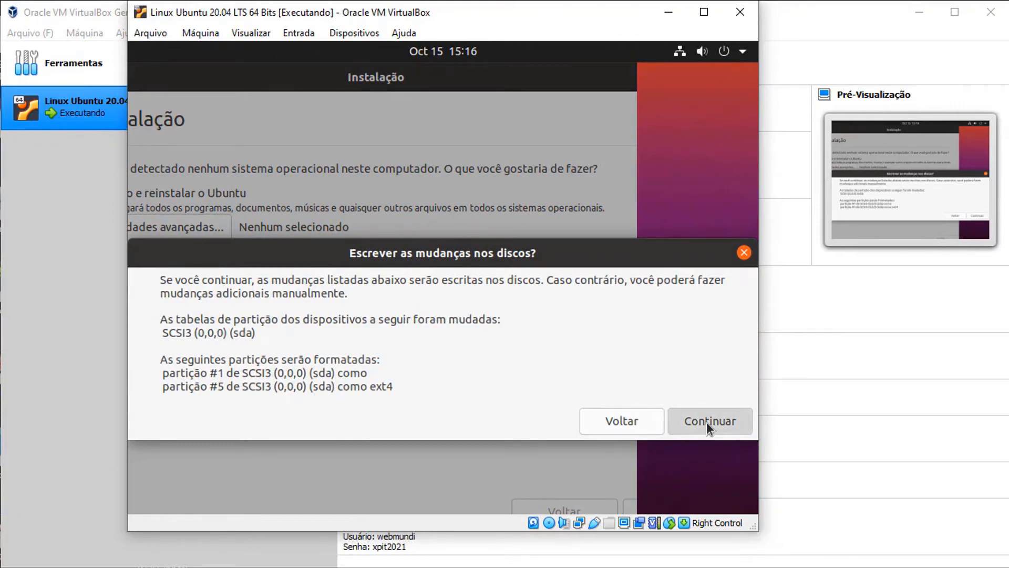
# - Accept the Sao Paulo time zone
pyautogui.moveTo(287, 79); pyautogui.dragTo(402, 75)
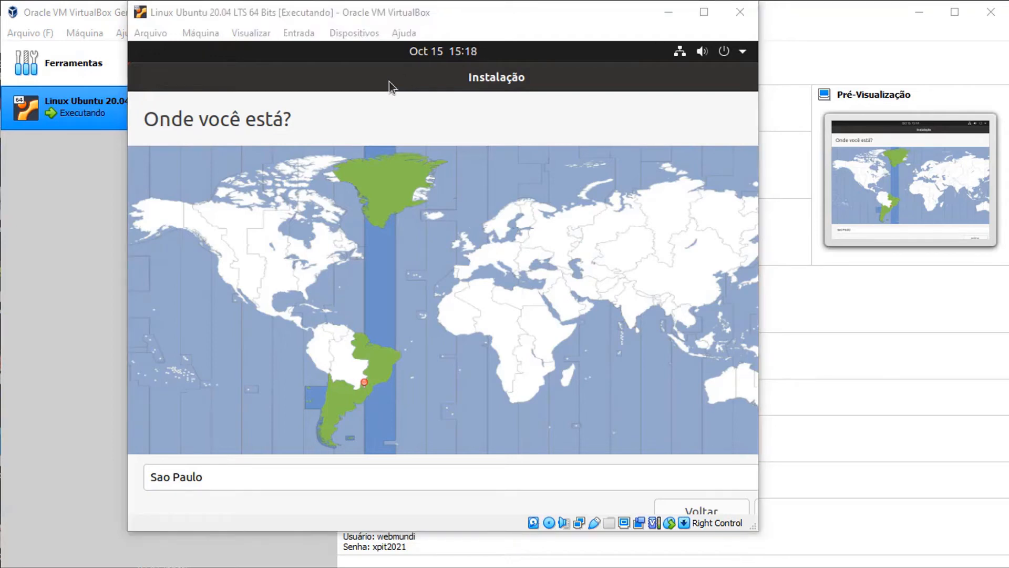
pyautogui.moveTo(426, 84); pyautogui.dragTo(319, 83)
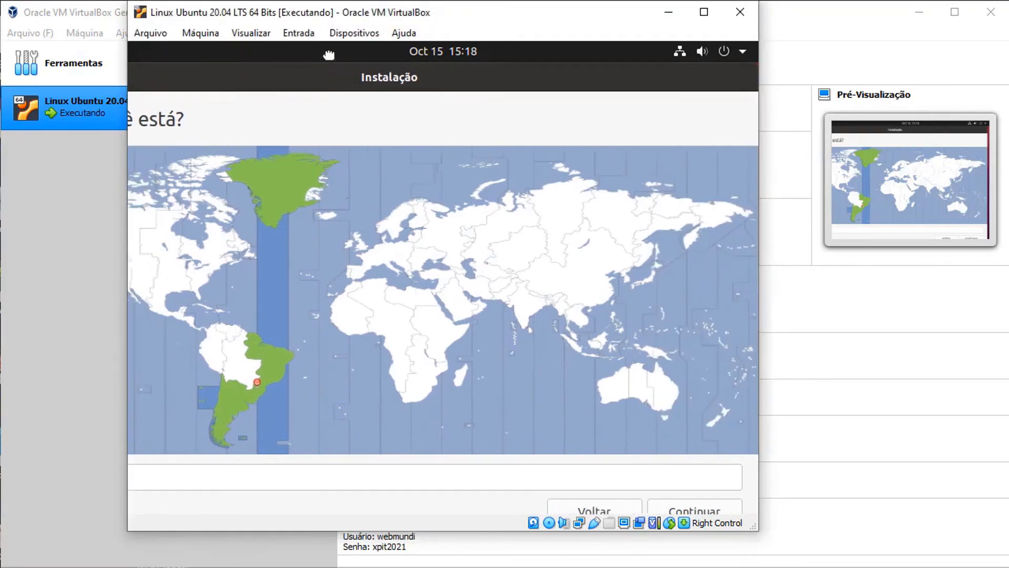
pyautogui.click(684, 513)
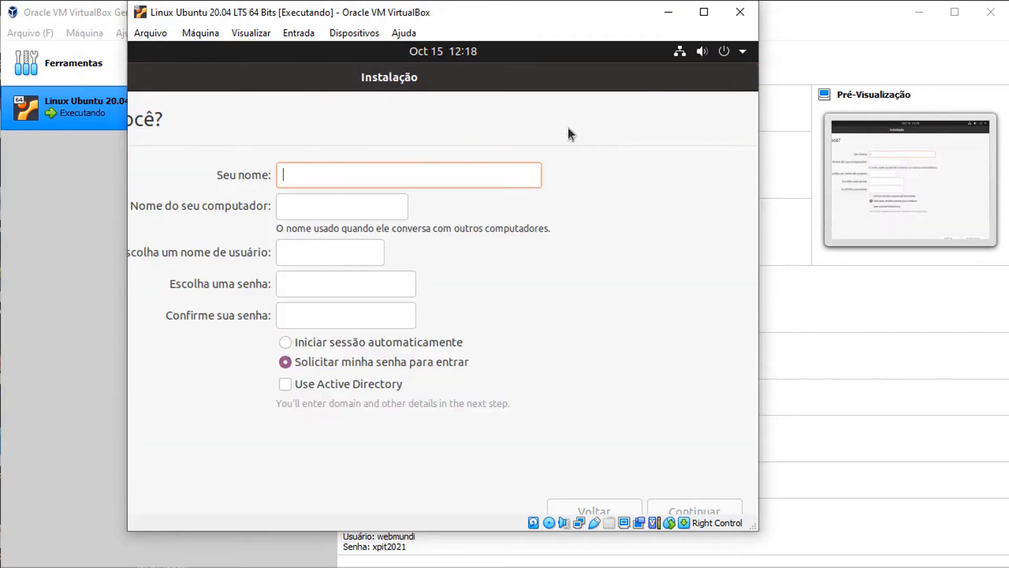
# - Enter the user's name in Seu nome, auto-filling computer name and username
pyautogui.moveTo(265, 84); pyautogui.dragTo(374, 78)
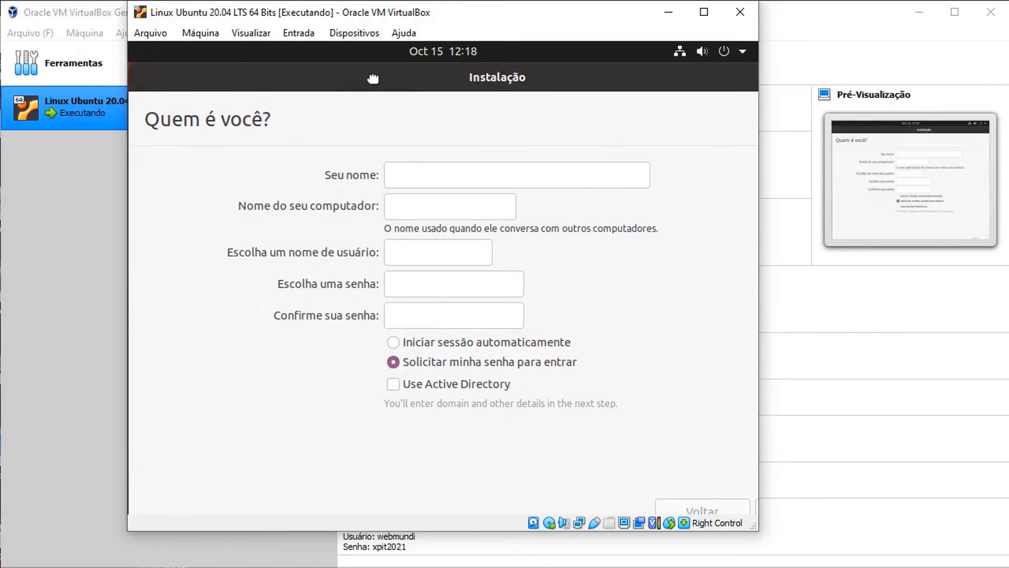
pyautogui.click(391, 171)
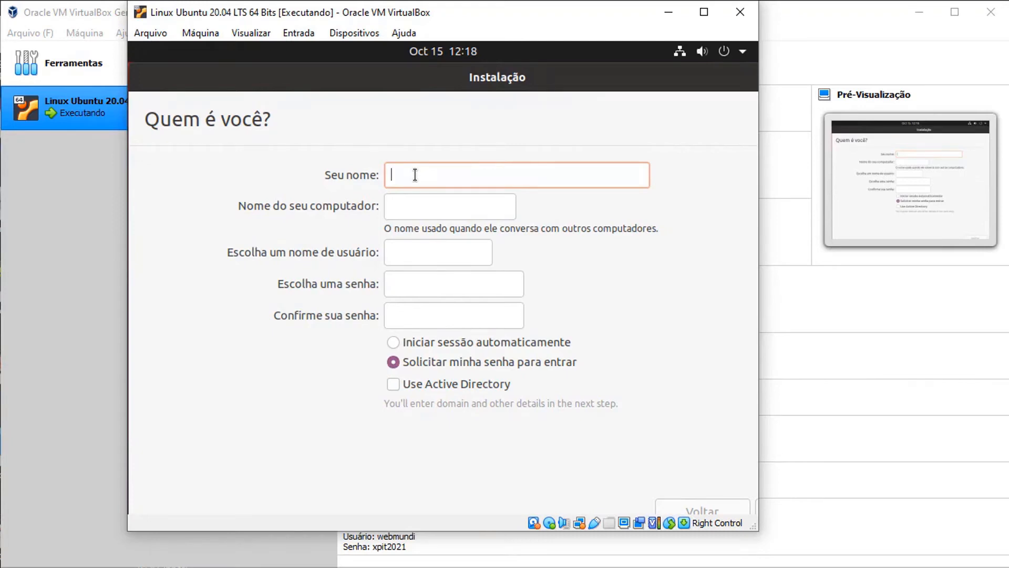
pyautogui.write('webmundi')
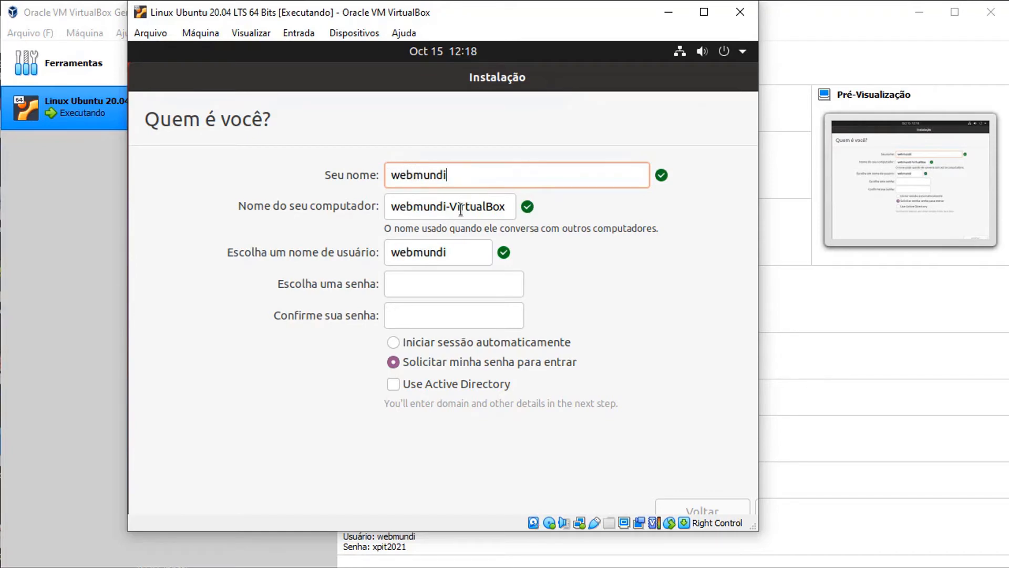
# - Type the account password in both password fields and move focus to Continuar
pyautogui.click(446, 284)
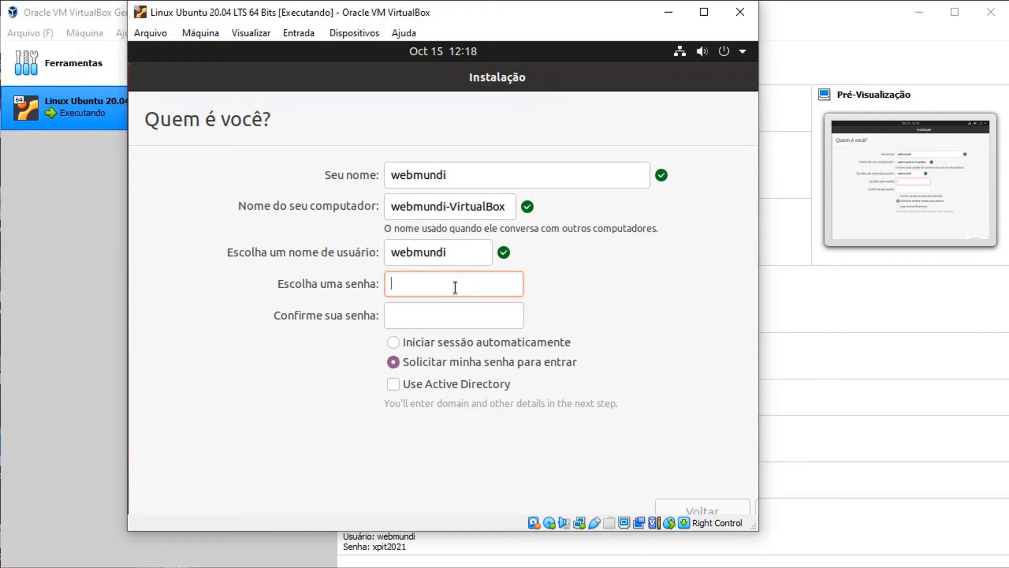
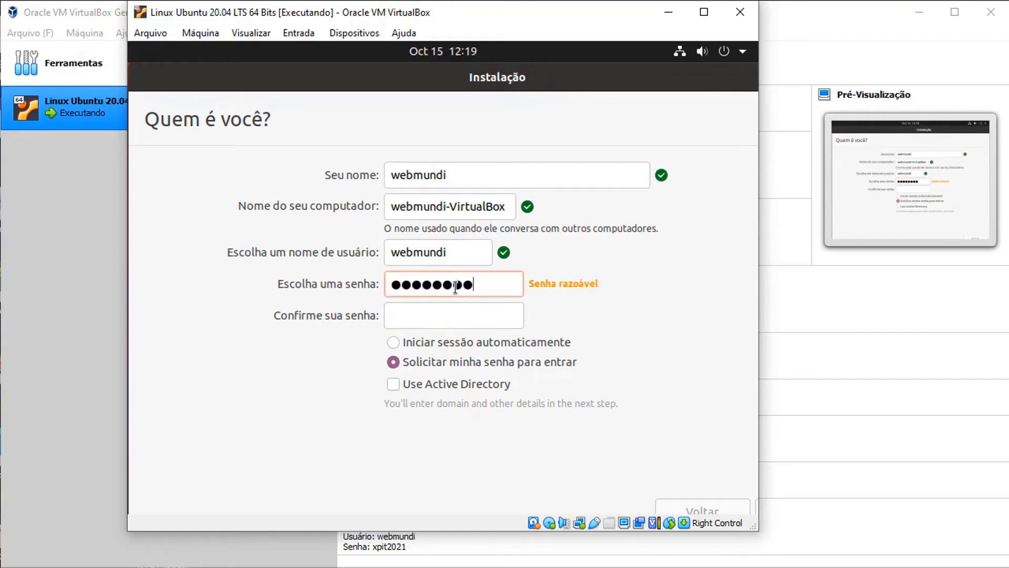
pyautogui.press('Tab')
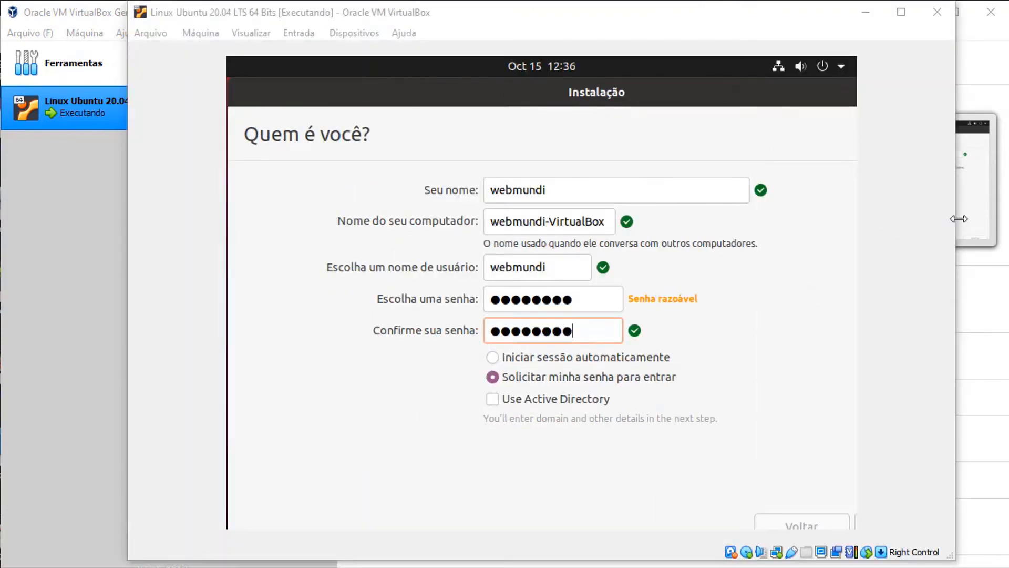
pyautogui.moveTo(959, 219)
pyautogui.mouseDown()
pyautogui.moveTo(817, 219)
pyautogui.moveTo(945, 220)
pyautogui.mouseUp()
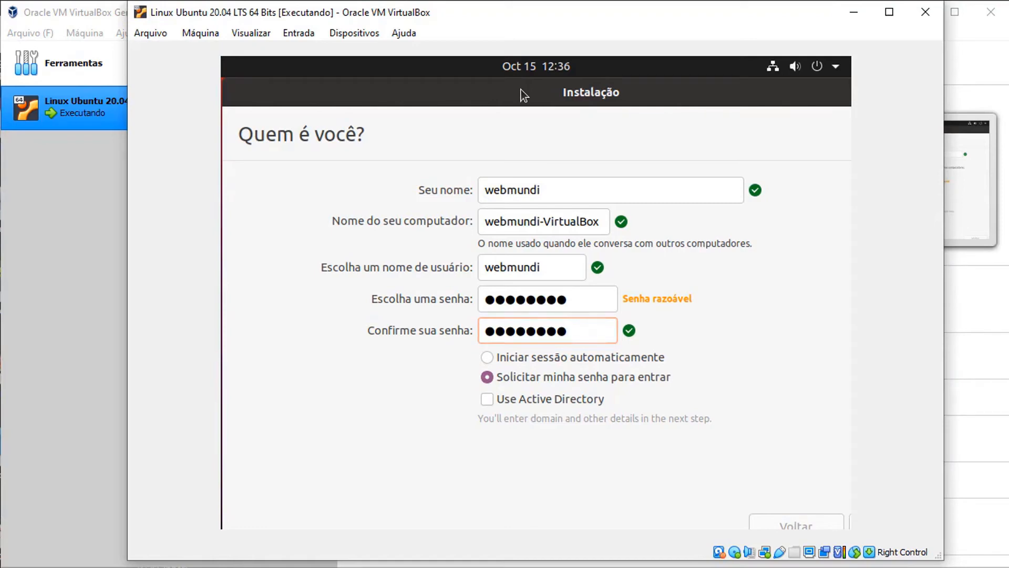
pyautogui.moveTo(521, 89); pyautogui.dragTo(415, 77)
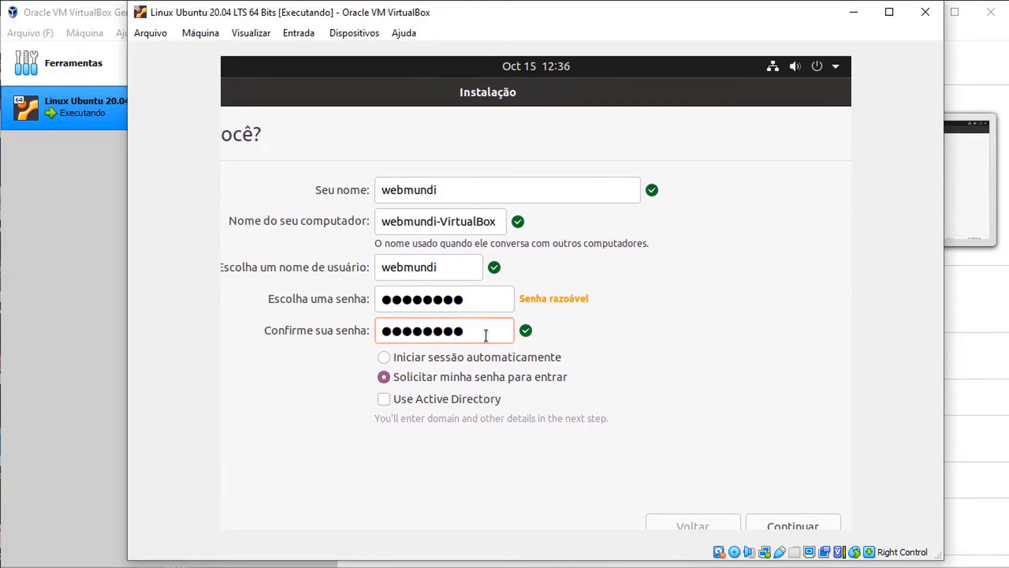
pyautogui.press('Tab')
pyautogui.press('Tab')
pyautogui.press('Tab')
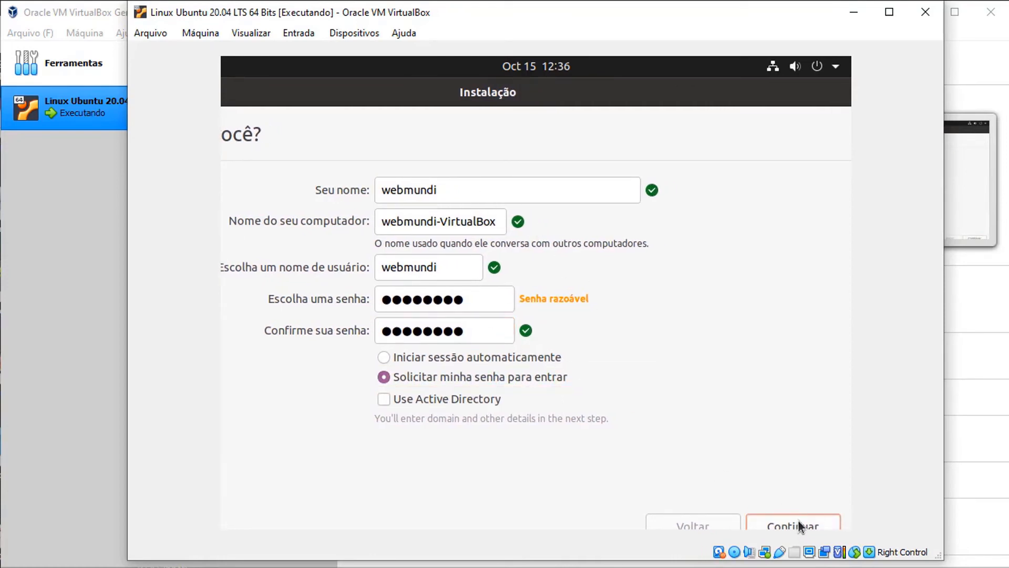
# - Submit the account details, let installation finish, and choose 'Reiniciar agora'
pyautogui.click(798, 520)
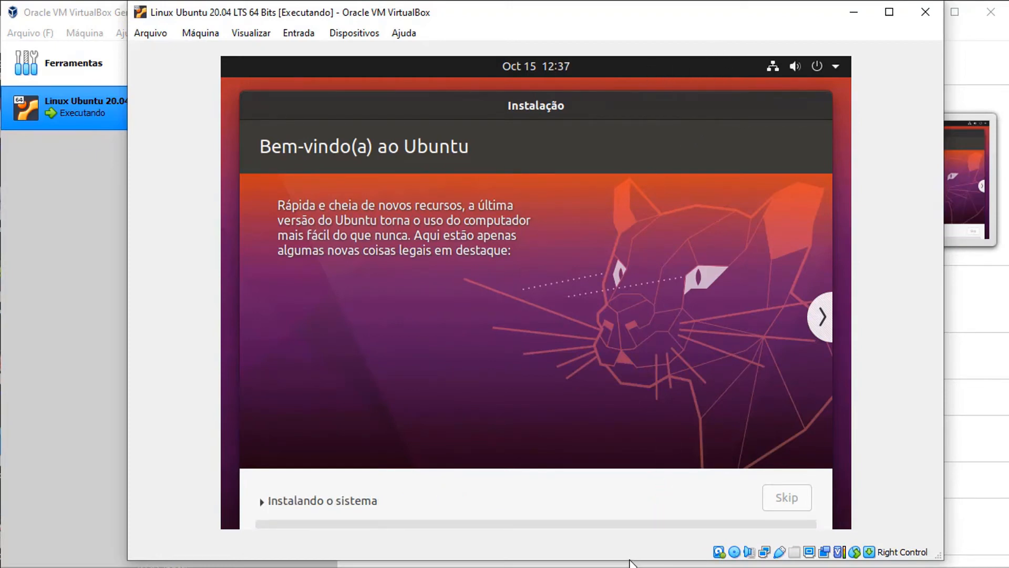
pyautogui.moveTo(628, 558); pyautogui.dragTo(627, 566)
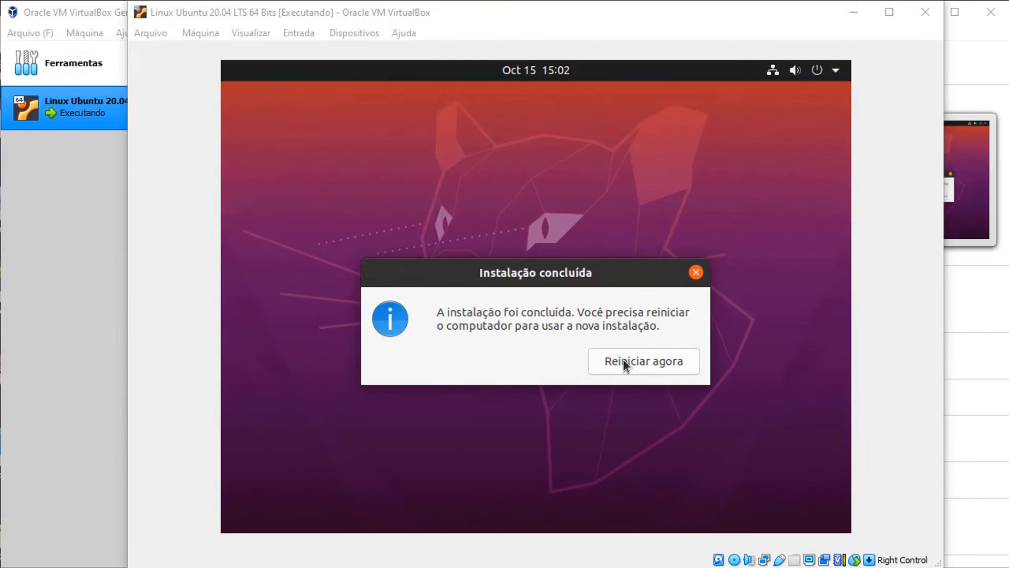
pyautogui.click(584, 247)
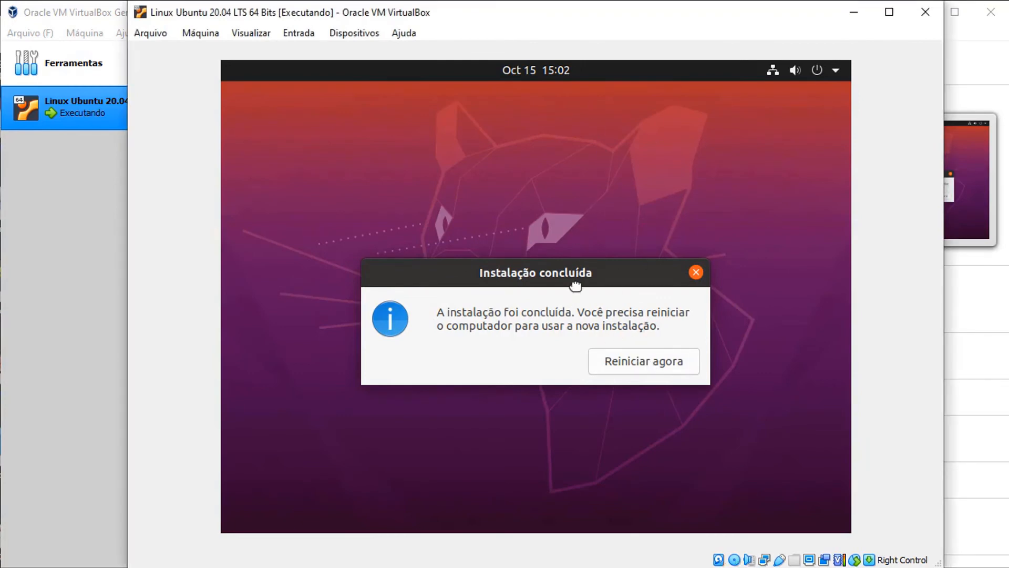
pyautogui.click(641, 361)
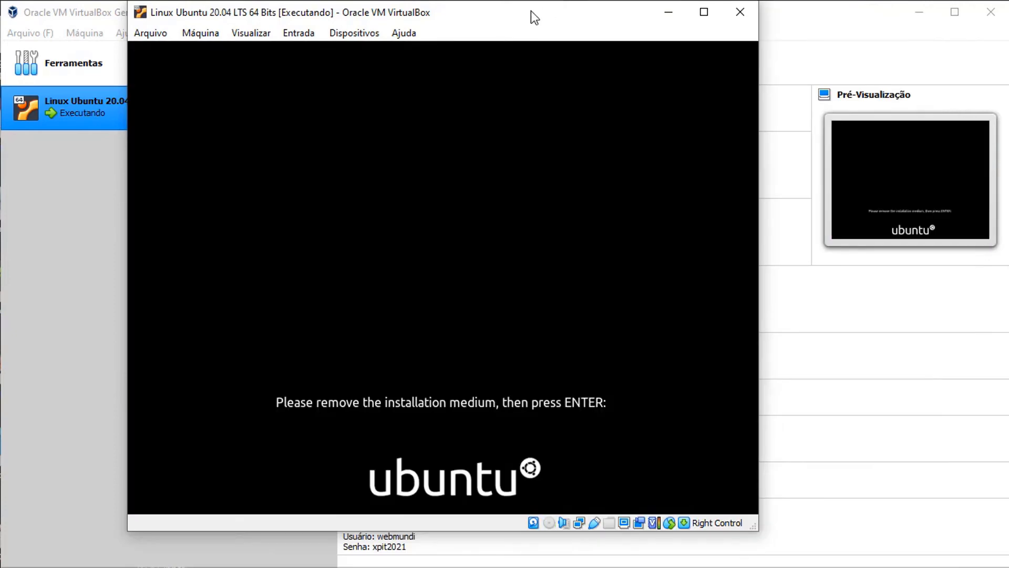
# - Reboot the VM, select the user at the login screen, and submit the account password
pyautogui.press('Return')
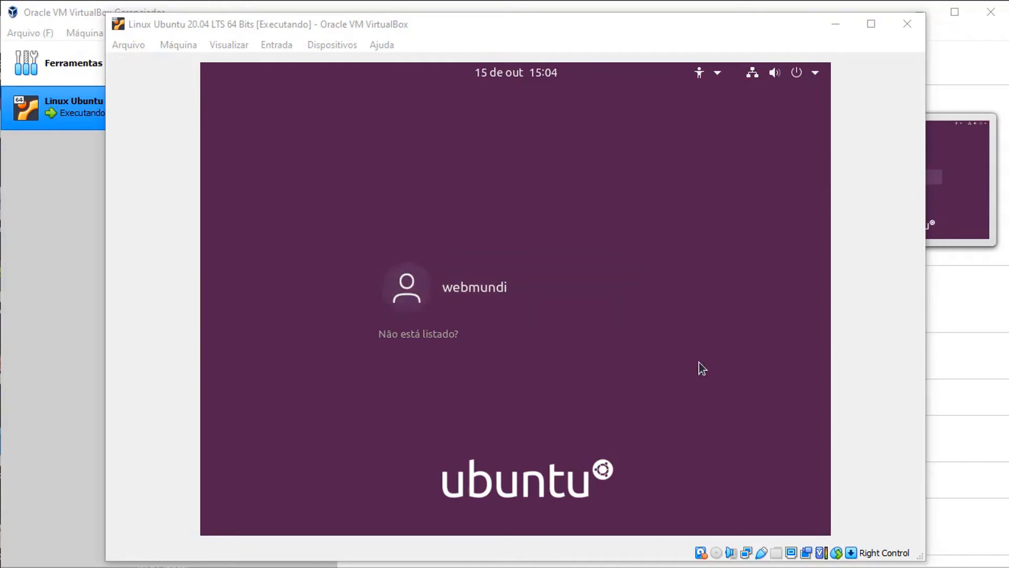
pyautogui.click(482, 285)
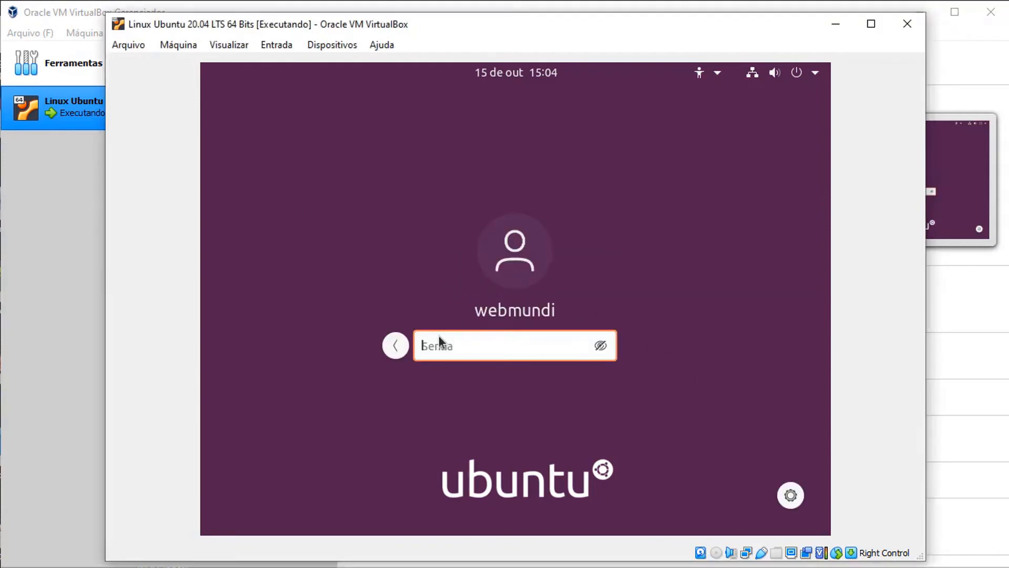
pyautogui.write('******21')
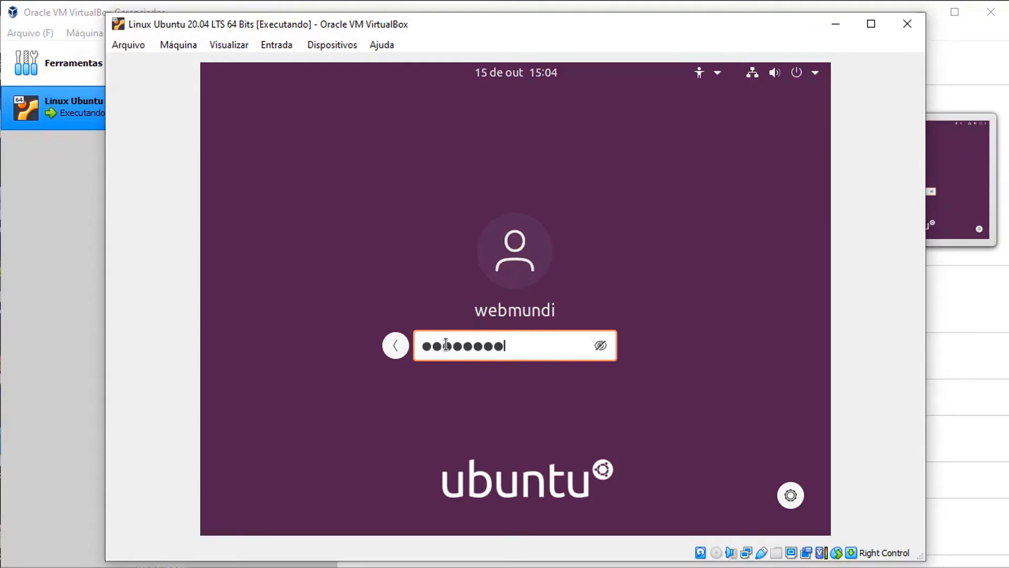
pyautogui.press('Return')
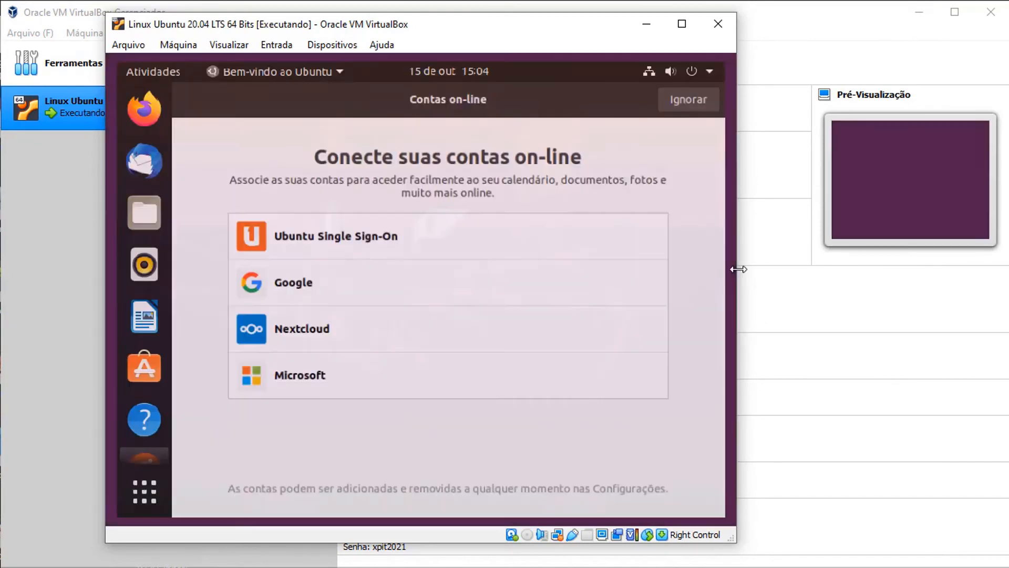
# - Enlarge the VM window, skip online accounts and Livepatch, and choose 'Não enviar informação do sistema'
pyautogui.moveTo(737, 269); pyautogui.dragTo(965, 269)
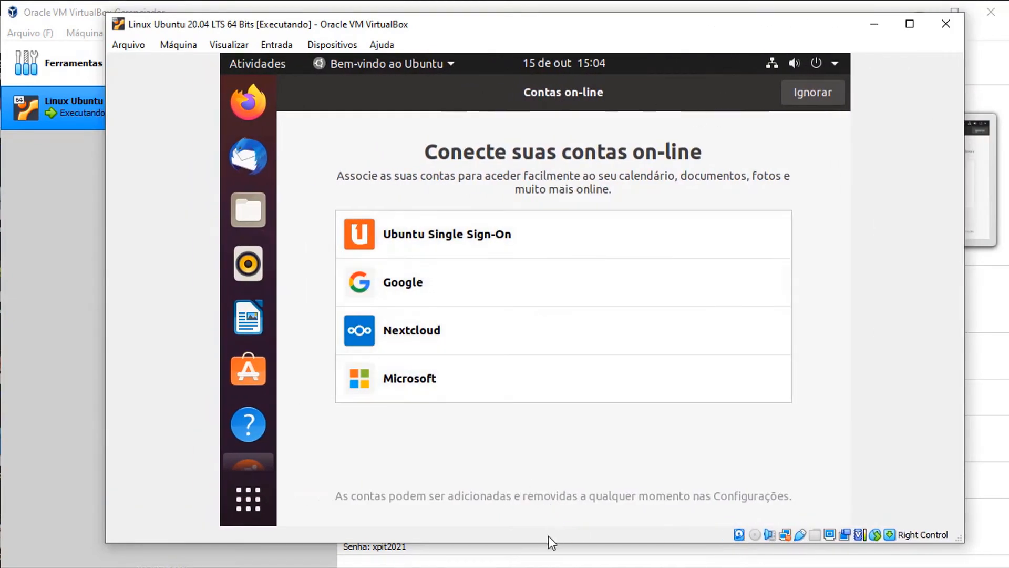
pyautogui.moveTo(549, 543); pyautogui.dragTo(539, 560)
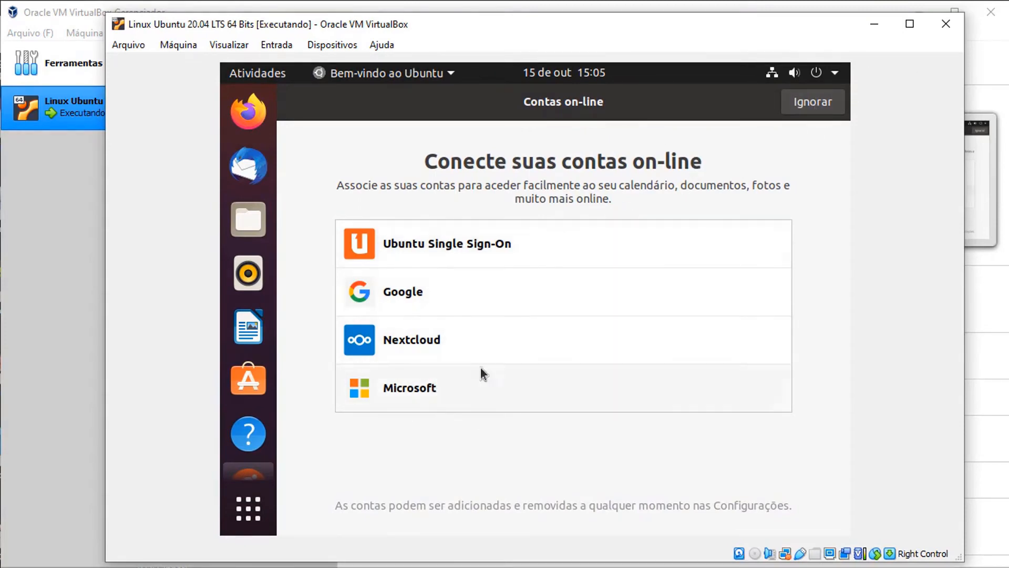
pyautogui.click(813, 102)
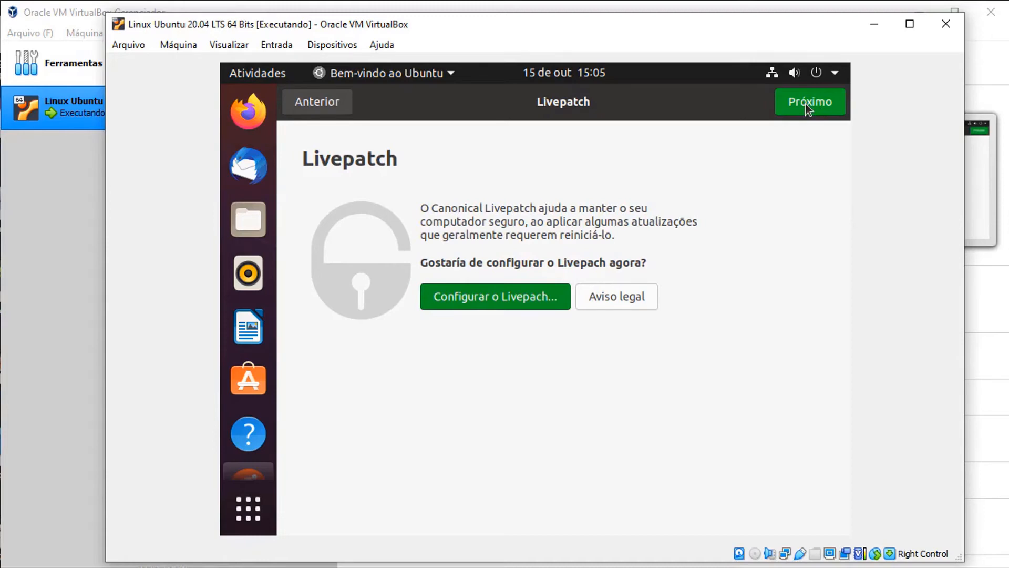
pyautogui.click(805, 103)
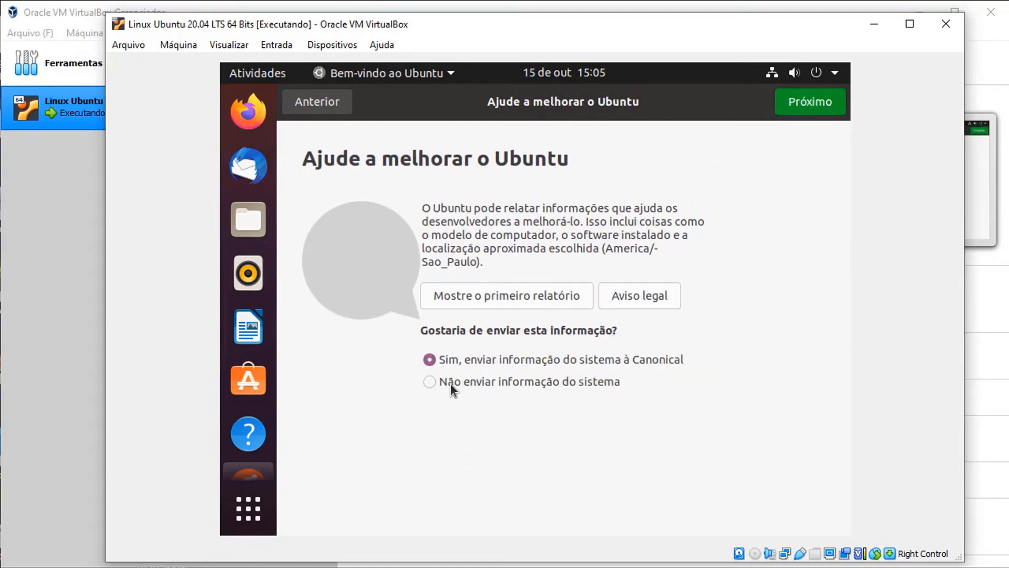
pyautogui.click(505, 383)
# - Continue past the privacy page and finish the welcome setup with Feito
pyautogui.click(798, 106)
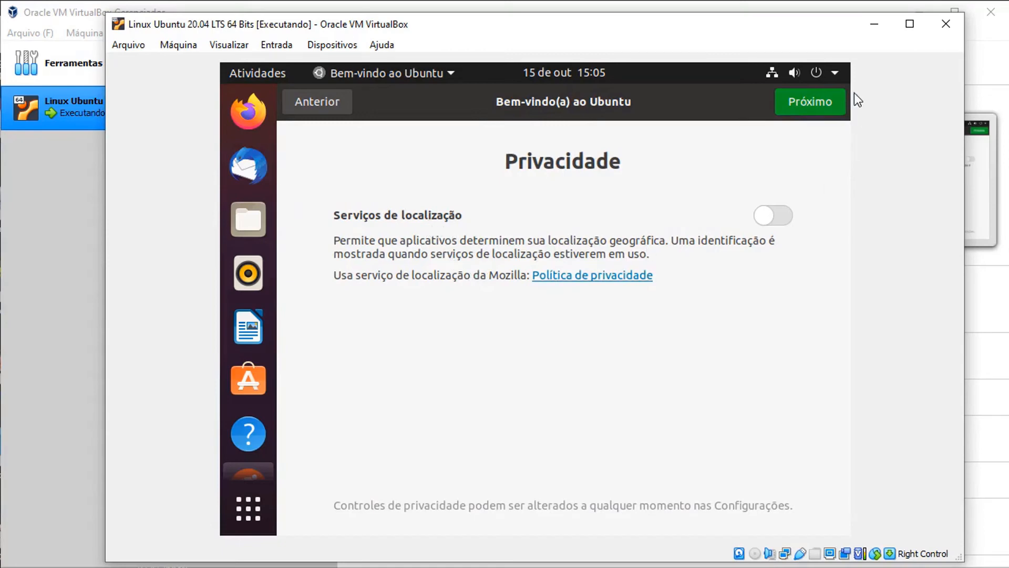
pyautogui.click(812, 101)
pyautogui.scroll(-3, 582, 242)
pyautogui.scroll(3, 733, 158)
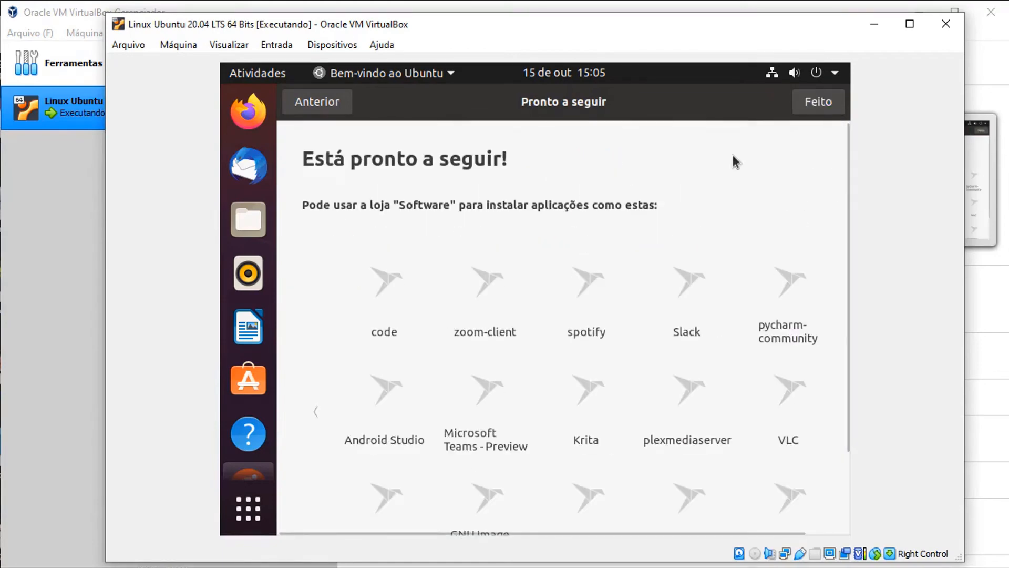
pyautogui.click(813, 103)
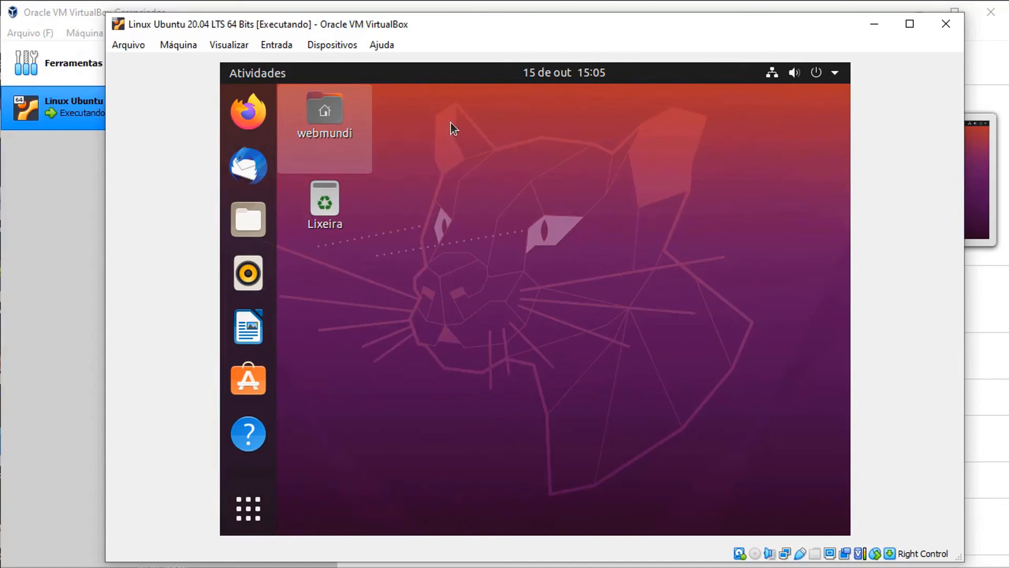
# - Insert the Guest Additions CD image and run its installer, authenticating with the user password
pyautogui.click(337, 47)
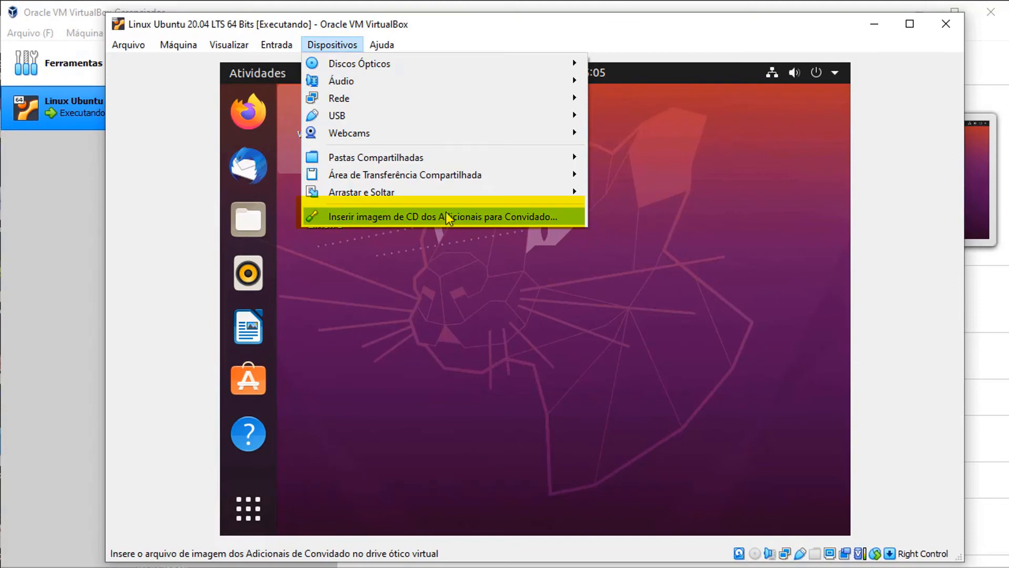
pyautogui.click(487, 216)
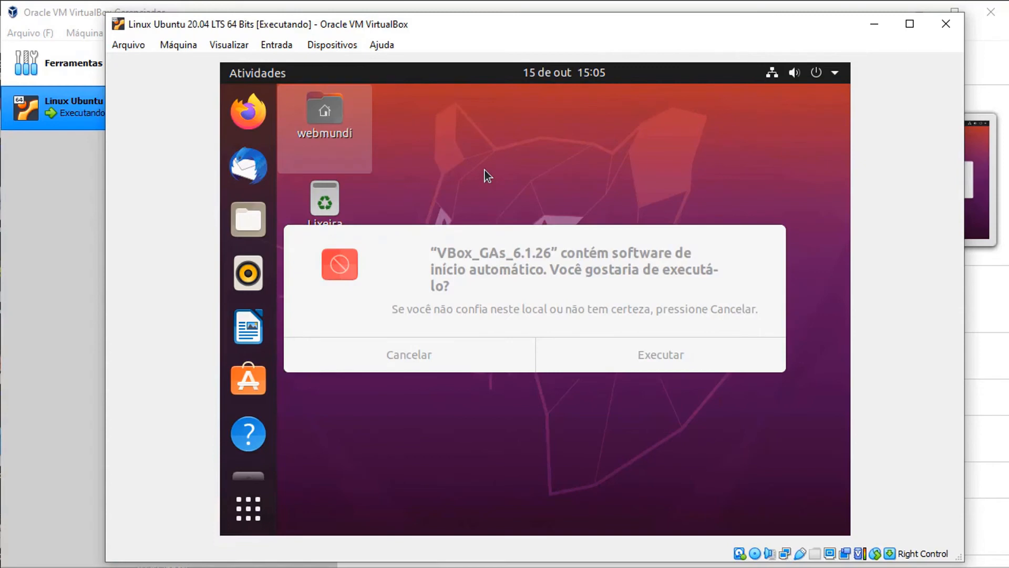
pyautogui.click(664, 355)
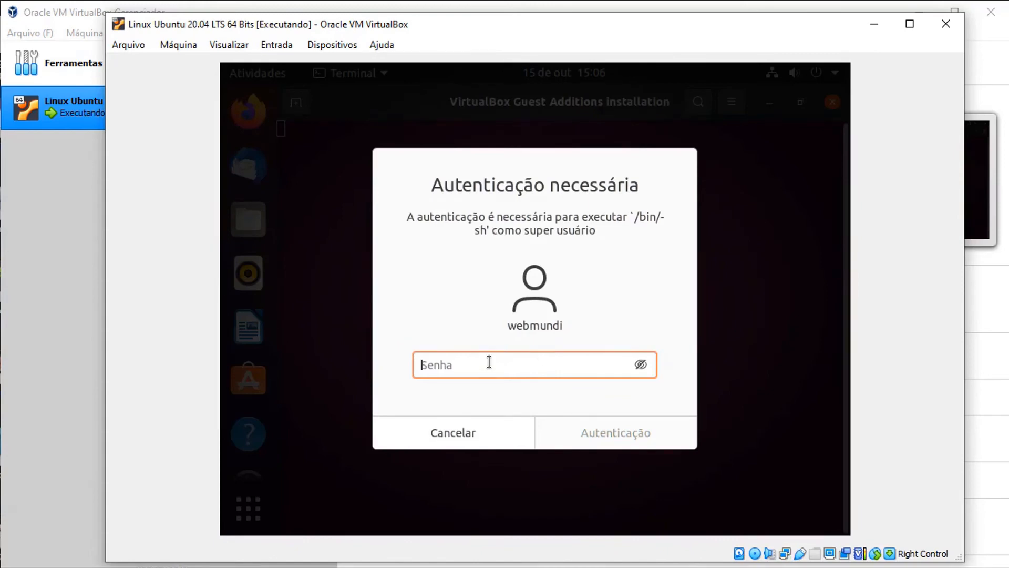
pyautogui.write('••')
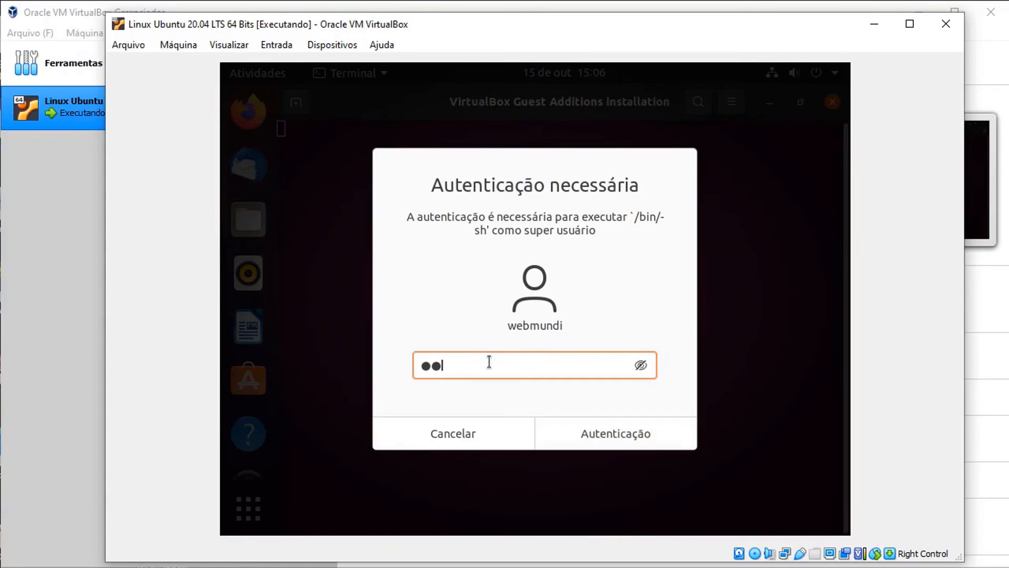
pyautogui.write('••••••')
pyautogui.click(610, 437)
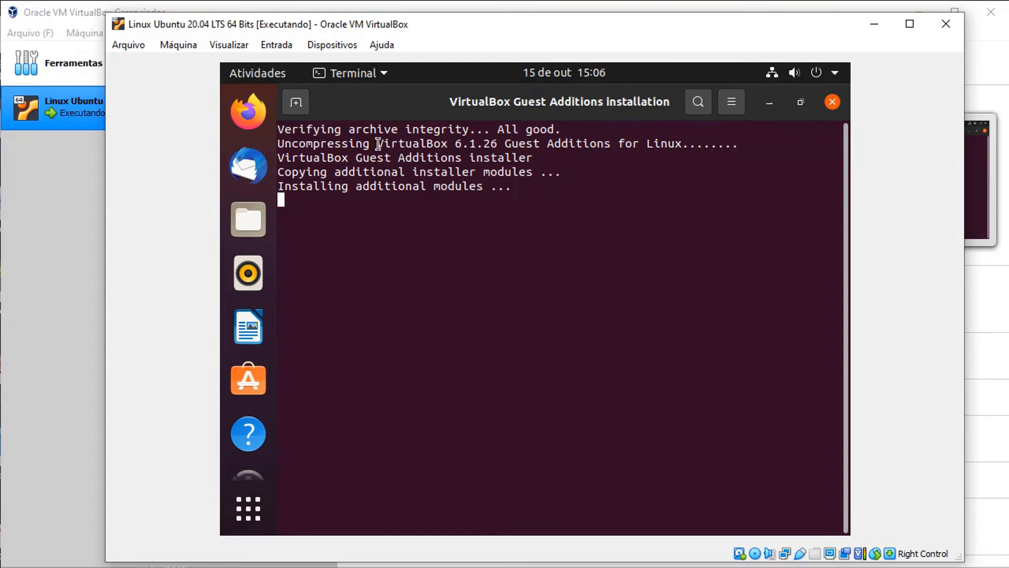
# - Review the Guest Additions installer output and close the terminal with Return
pyautogui.moveTo(377, 144); pyautogui.dragTo(682, 144)
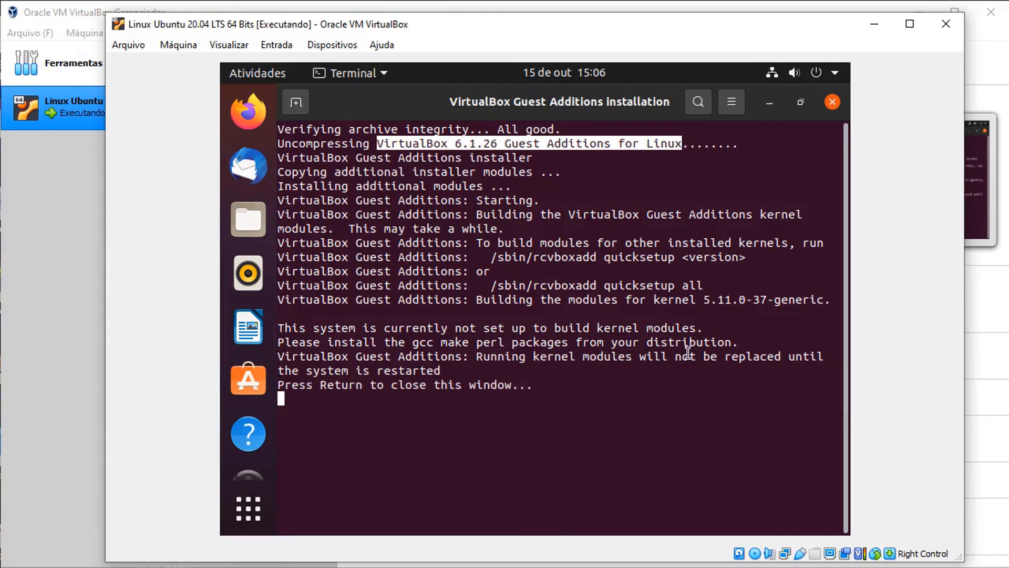
pyautogui.moveTo(476, 356); pyautogui.dragTo(550, 388)
pyautogui.tripleClick(550, 387)
pyautogui.press('Return')
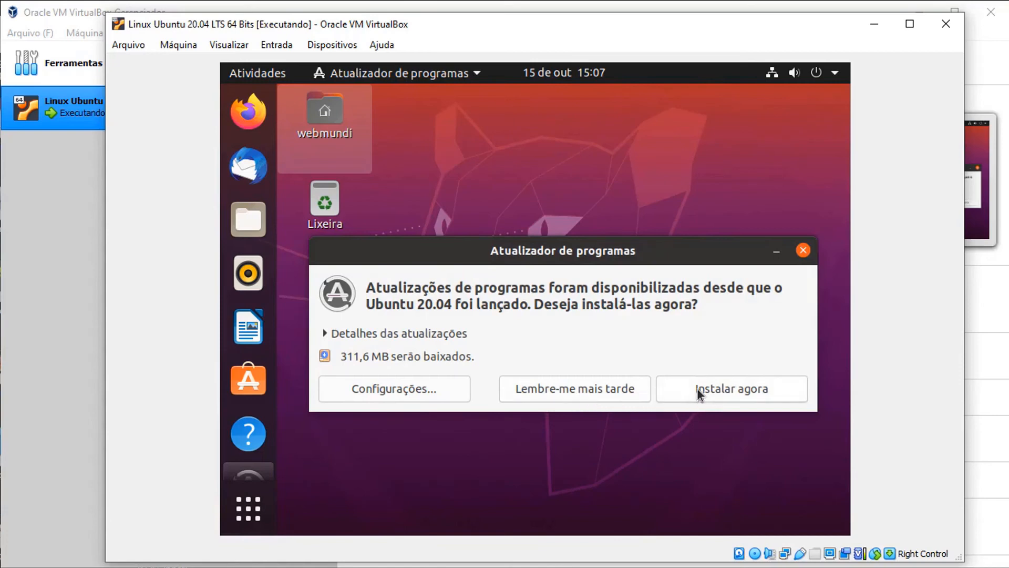
# - Postpone updates with 'Lembre-me mais tarde' and restart Ubuntu via Desligar... > Reiniciar
pyautogui.click(610, 388)
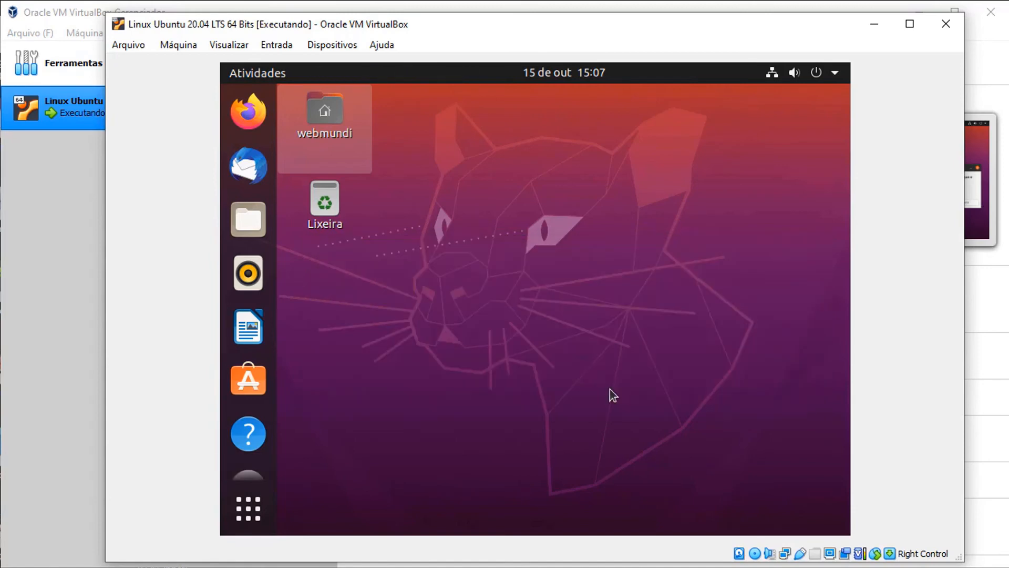
pyautogui.click(816, 76)
pyautogui.click(771, 241)
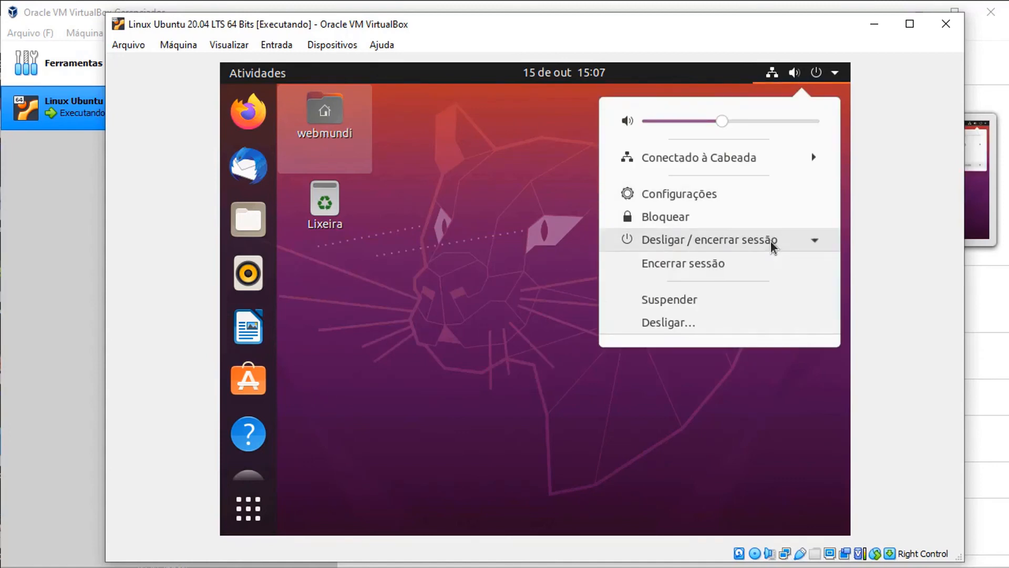
pyautogui.click(673, 321)
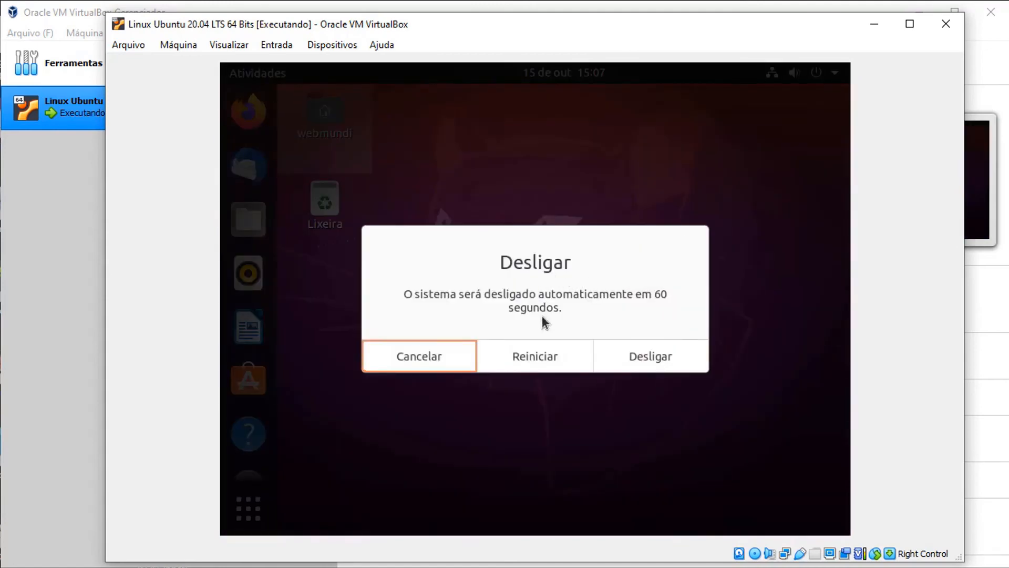
pyautogui.click(532, 356)
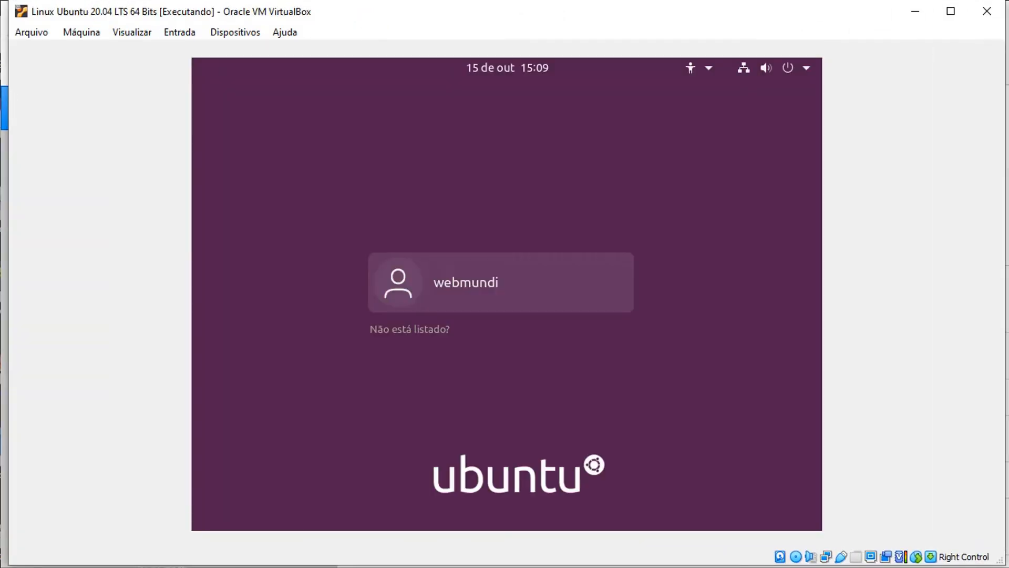
# - Log in with the user account password and enlarge the VM window to fill the screen
pyautogui.click(509, 286)
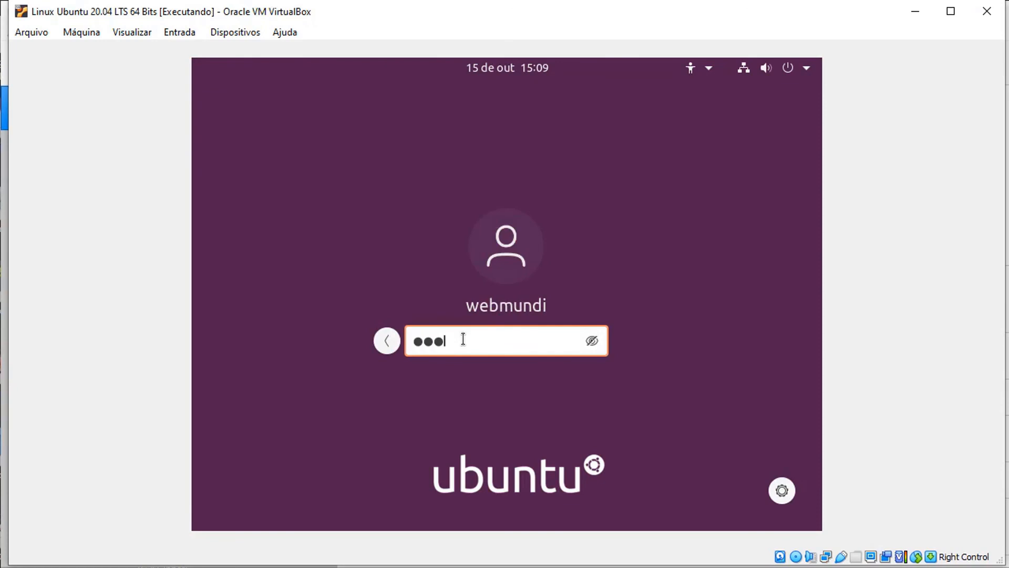
pyautogui.press('Return')
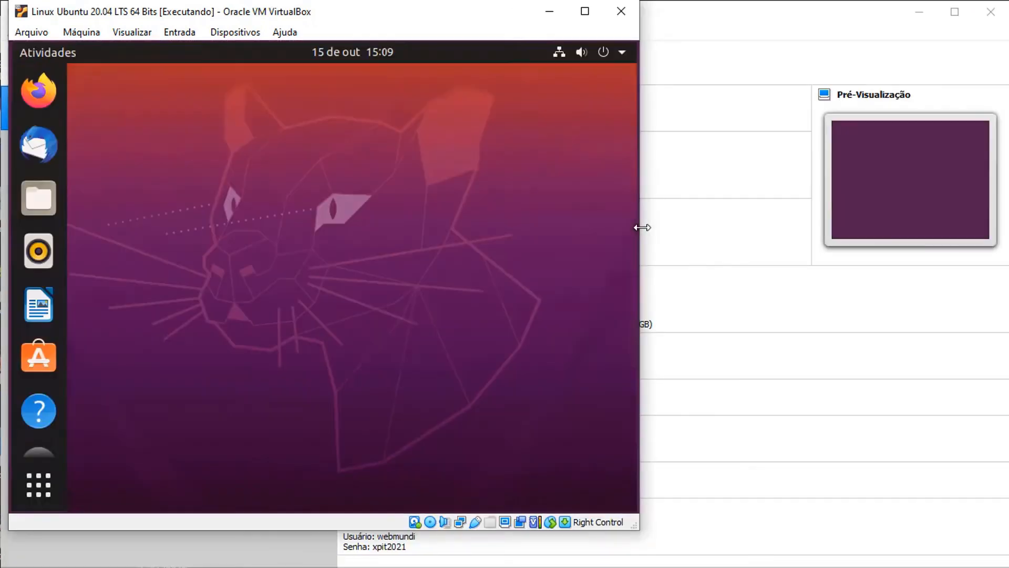
pyautogui.moveTo(640, 225); pyautogui.dragTo(1008, 221)
pyautogui.moveTo(587, 532); pyautogui.dragTo(584, 567)
pyautogui.moveTo(7, 148); pyautogui.dragTo(0, 147)
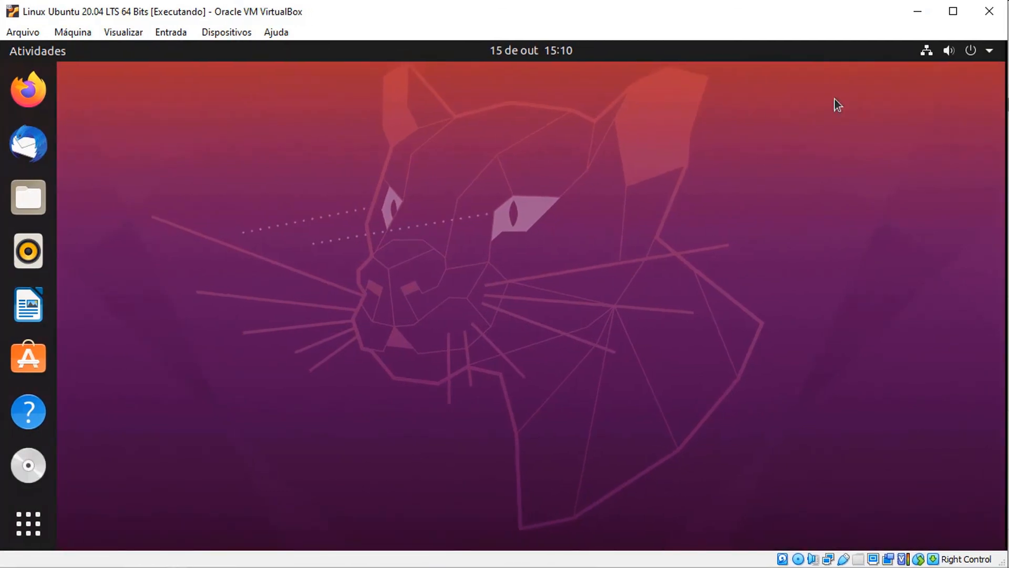
# - In Ubuntu Software, run Atualizar tudo on the Atualizações list and authenticate with the password
pyautogui.click(29, 351)
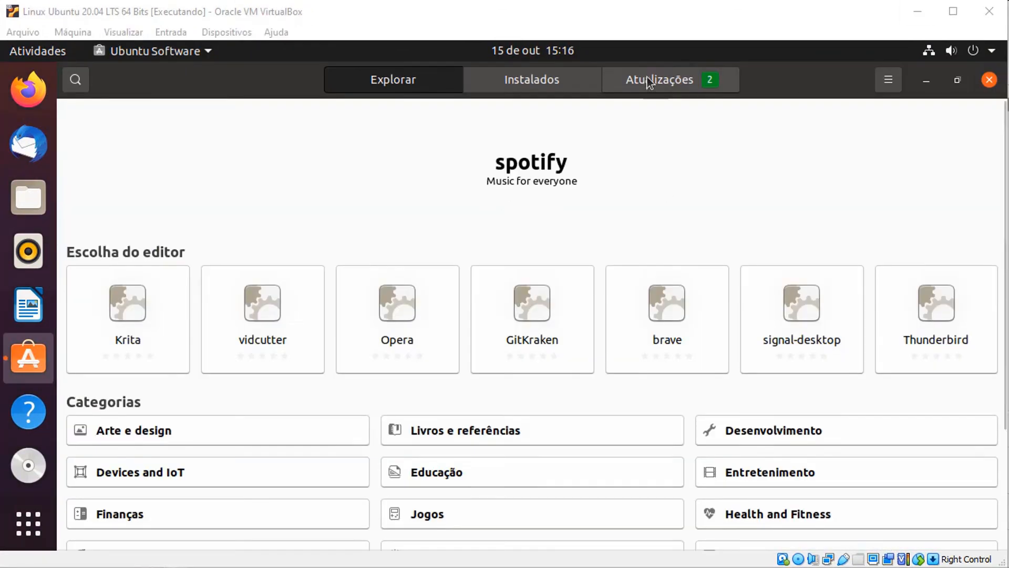
pyautogui.click(650, 83)
pyautogui.click(777, 138)
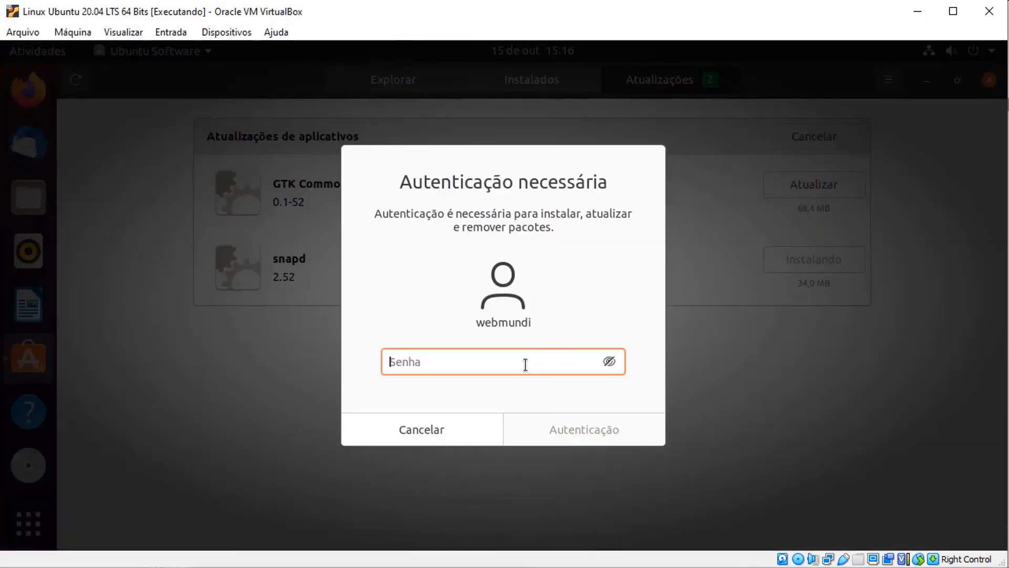
pyautogui.write('*********')
pyautogui.click(558, 421)
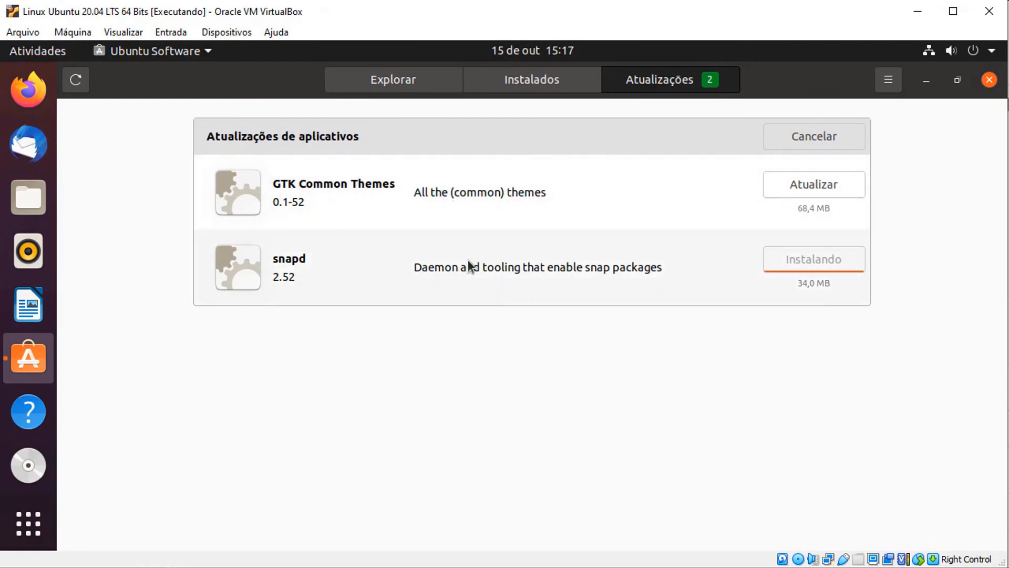
pyautogui.click(541, 80)
pyautogui.click(646, 87)
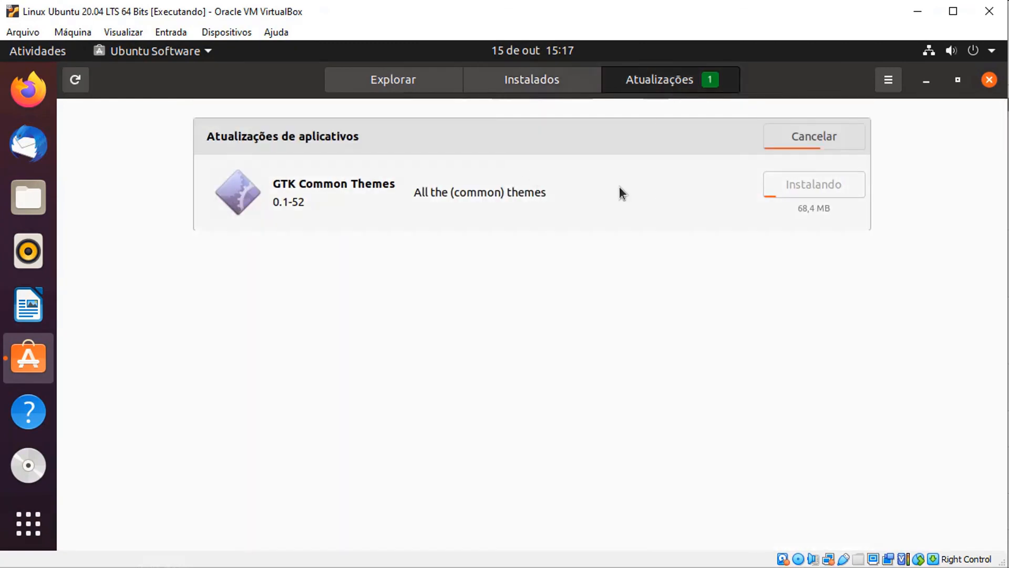